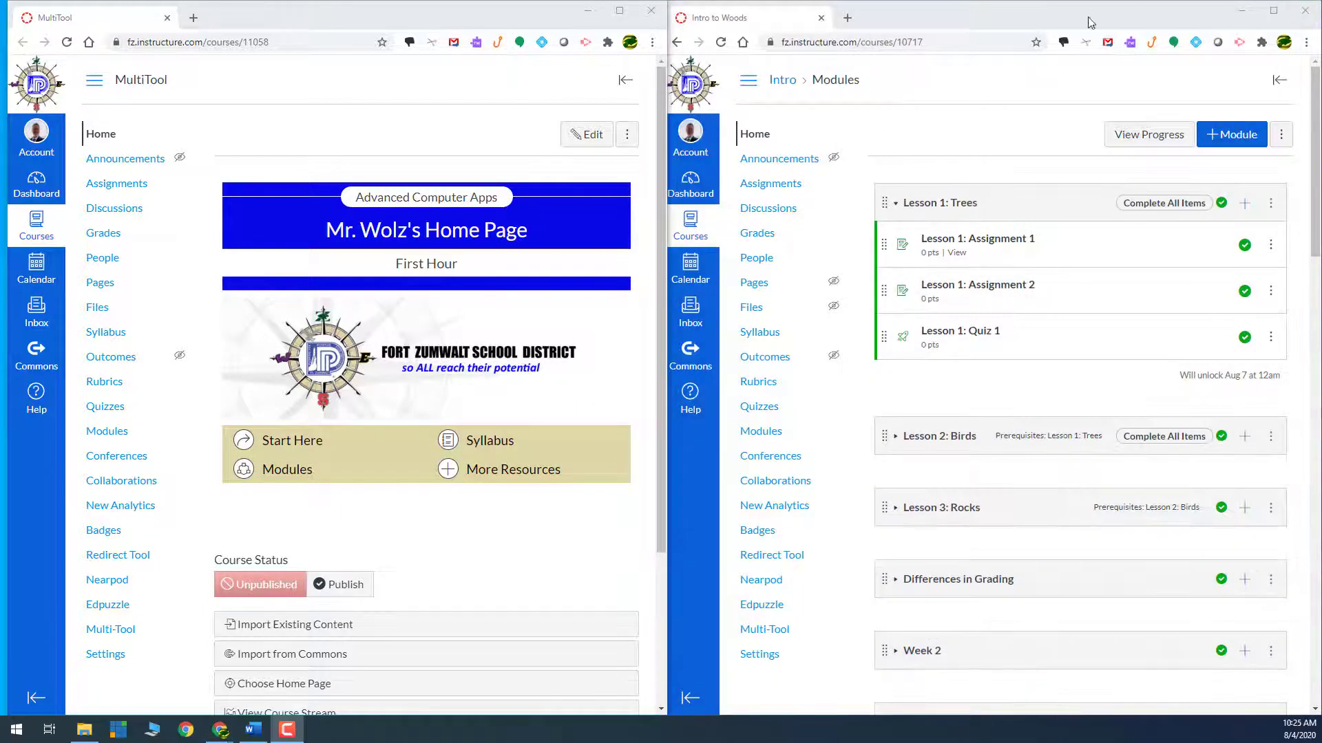
- Close the Intro to Woods window and create a new course named DesignPages from the maximized window's dashboard
{"action": "left_click", "coordinate": [1305, 10]}
{"action": "left_click", "coordinate": [620, 11]}
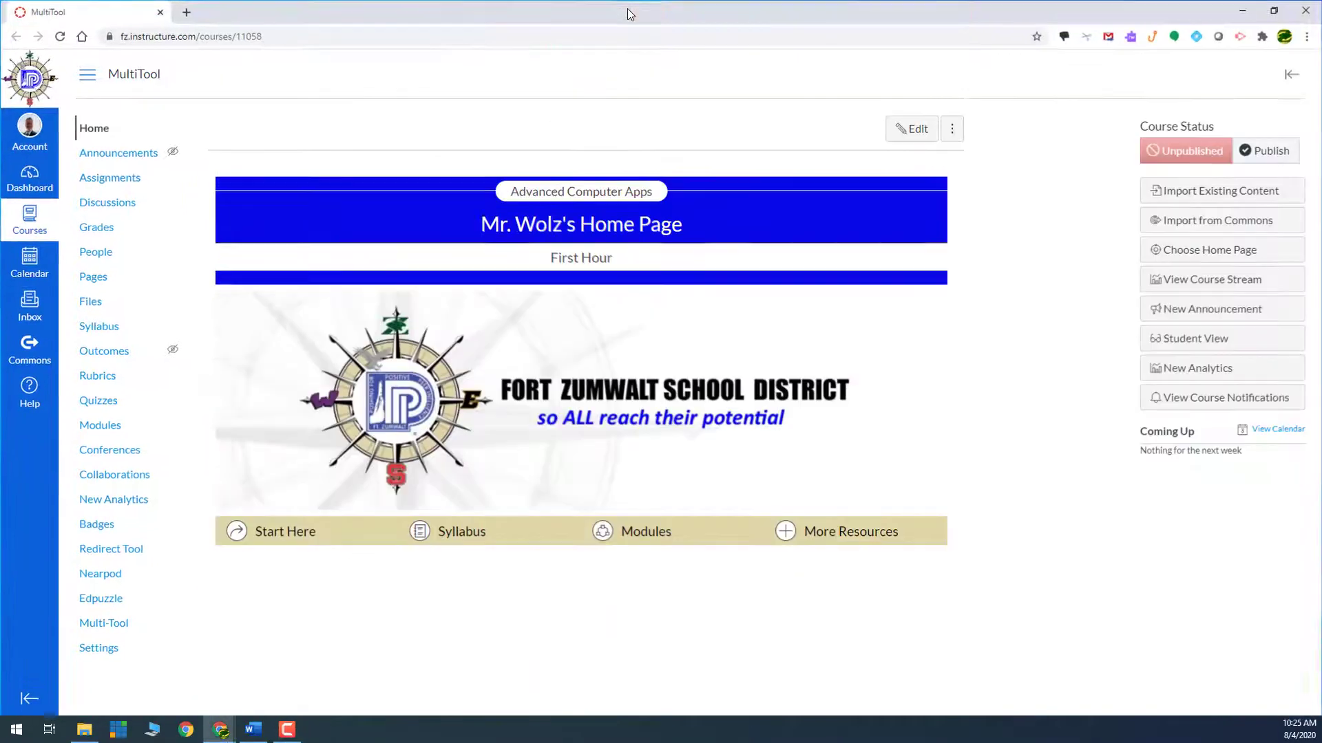
{"action": "left_click", "coordinate": [32, 190]}
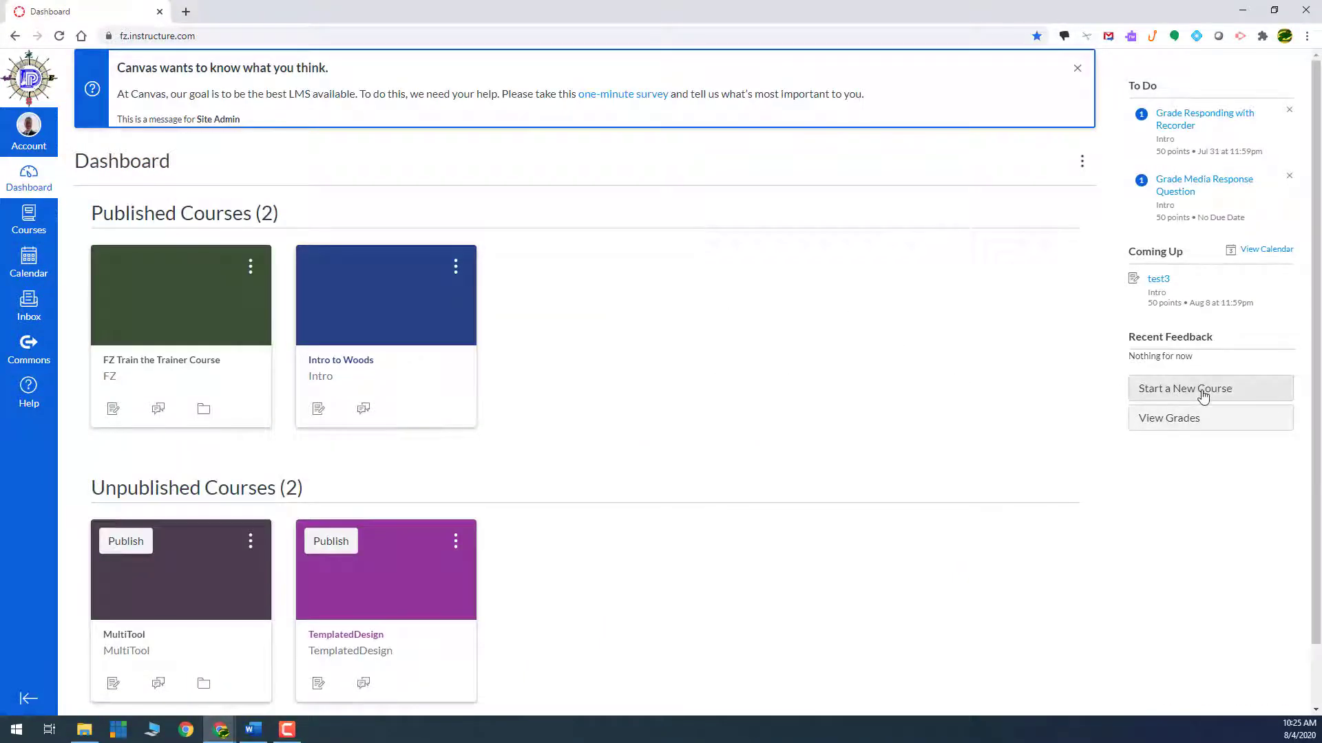
{"action": "left_click", "coordinate": [1203, 390]}
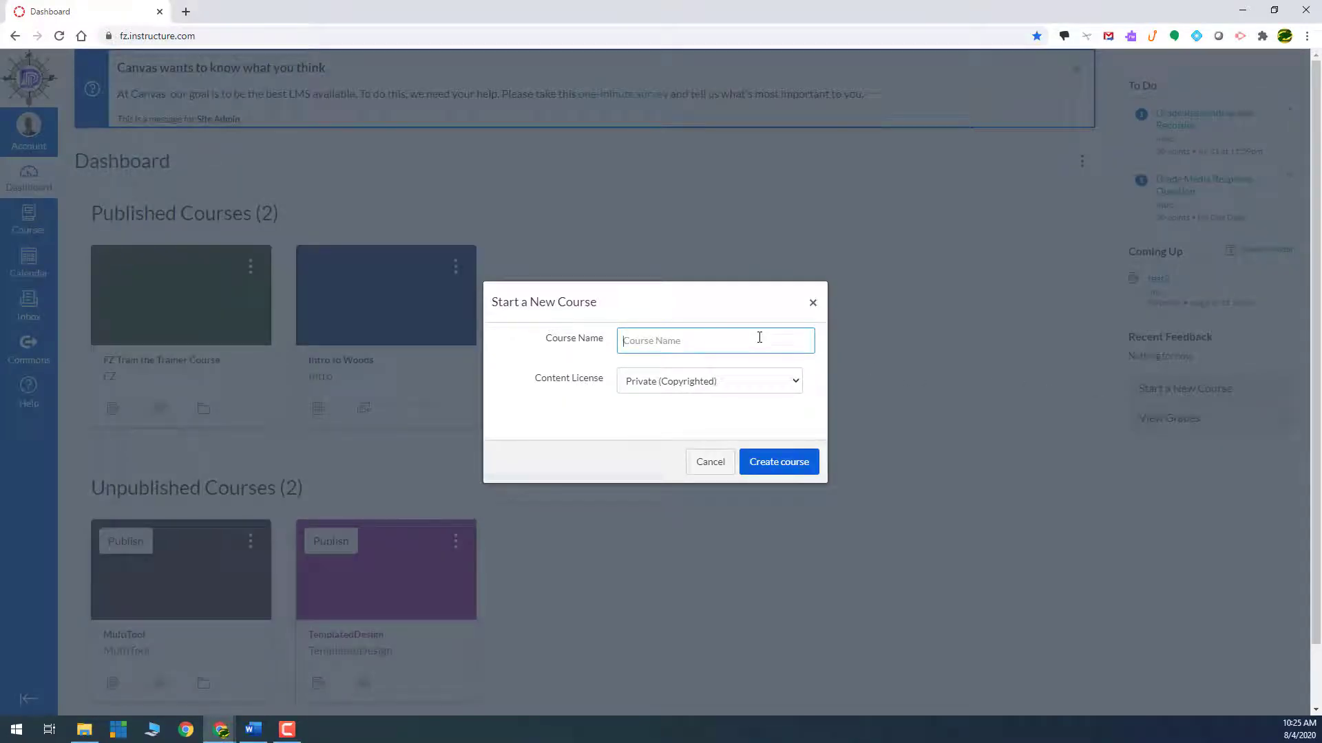
{"action": "type", "text": "DesignPages"}
{"action": "key", "text": "Return"}
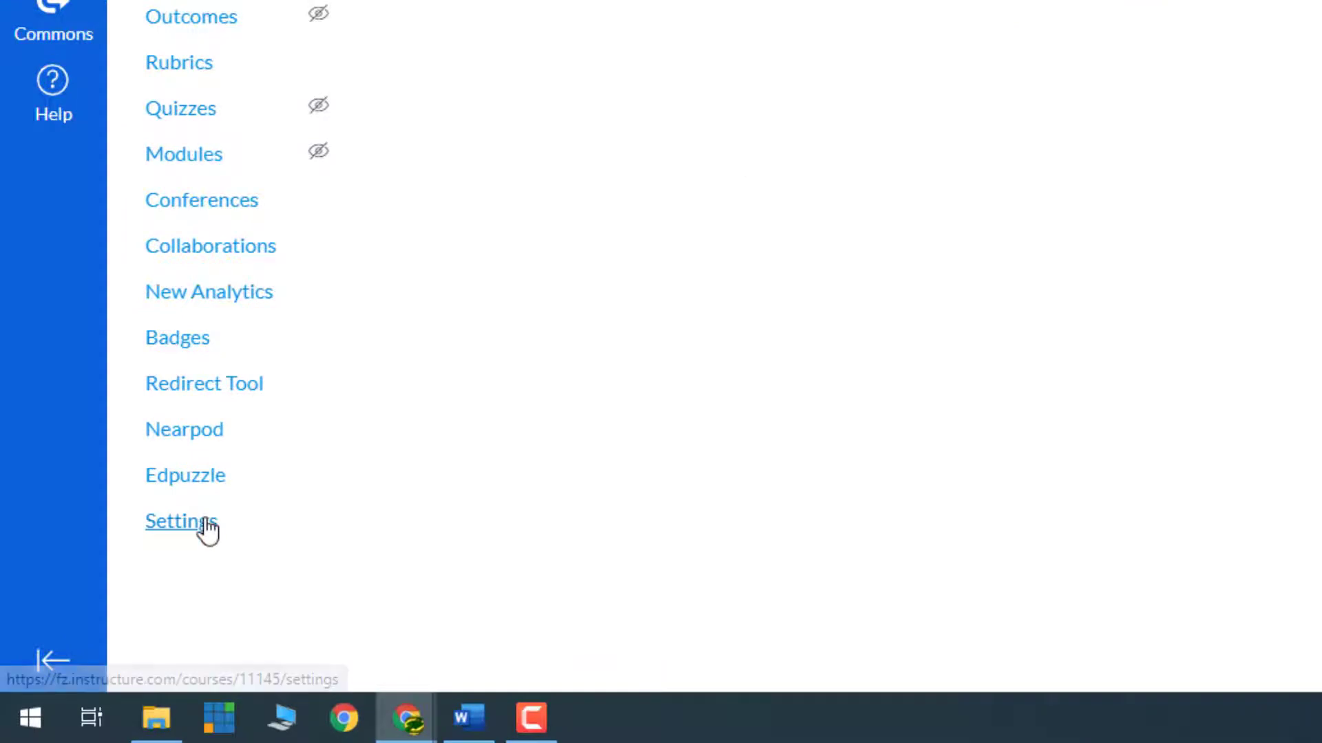
- Enable Multi-Tool in the DesignPages course navigation settings and save the change
{"action": "left_click", "coordinate": [206, 528]}
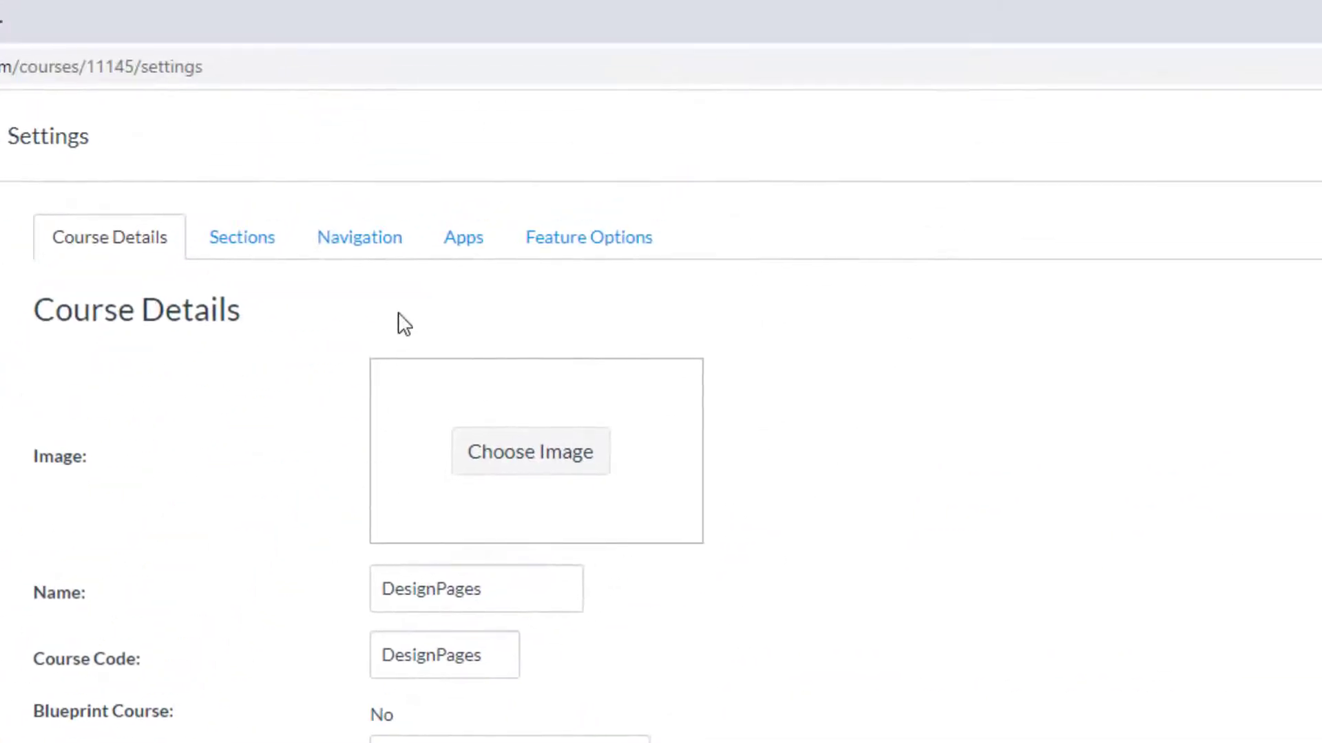
{"action": "left_click", "coordinate": [385, 248]}
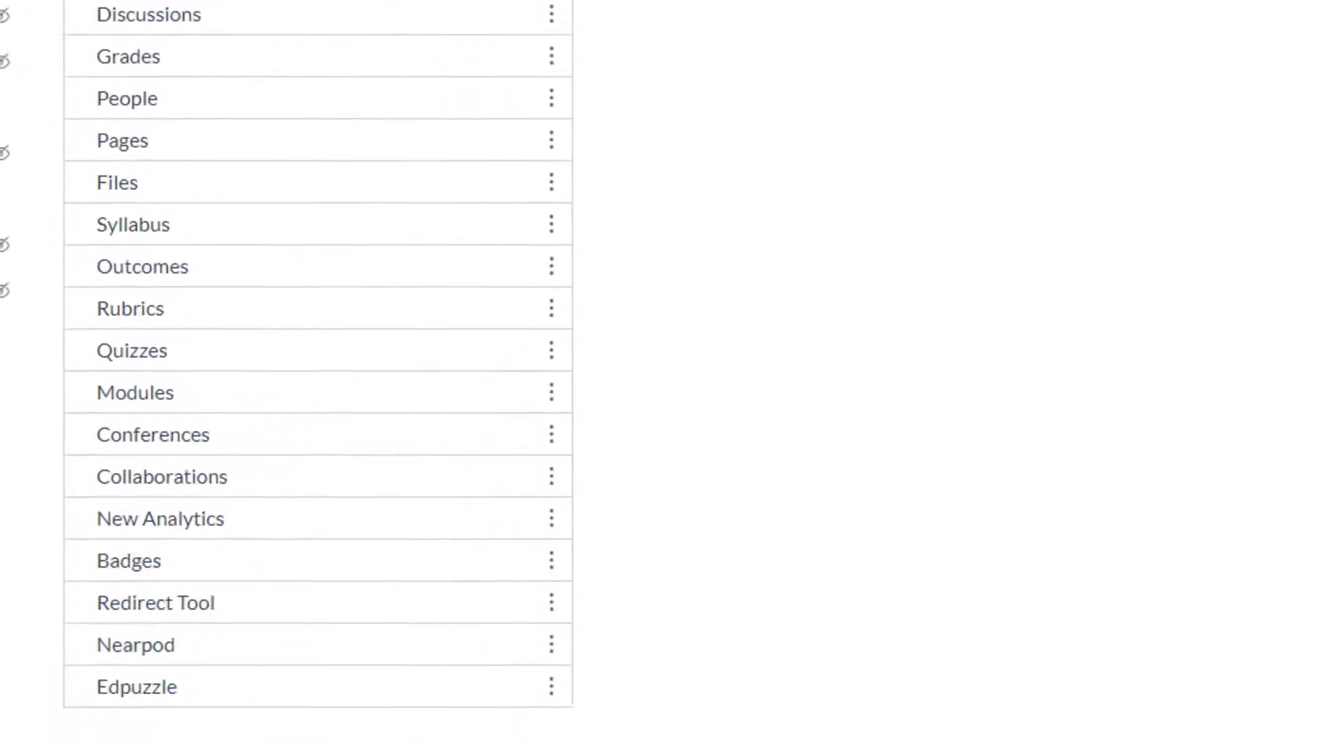
{"action": "scroll", "coordinate": [573, 404], "scroll_direction": "down", "scroll_amount": 3}
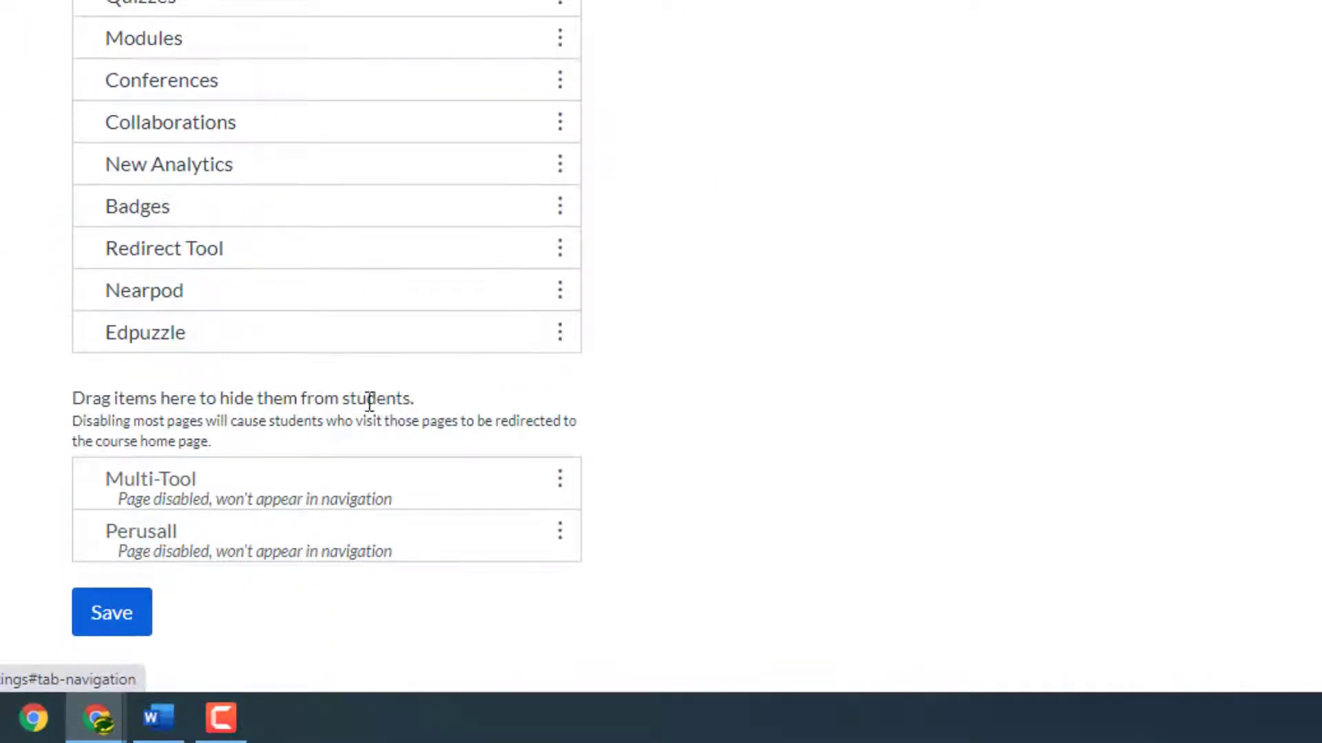
{"action": "left_click", "coordinate": [562, 495]}
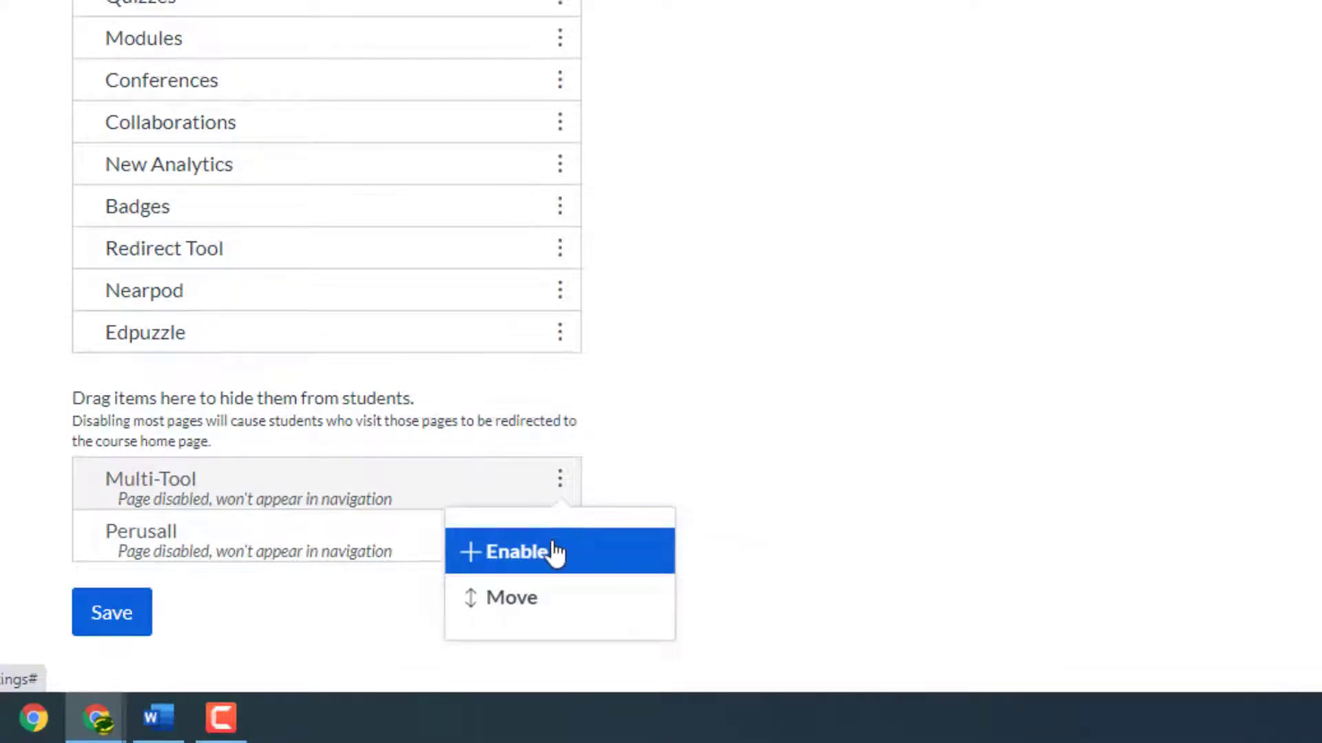
{"action": "left_click", "coordinate": [556, 552]}
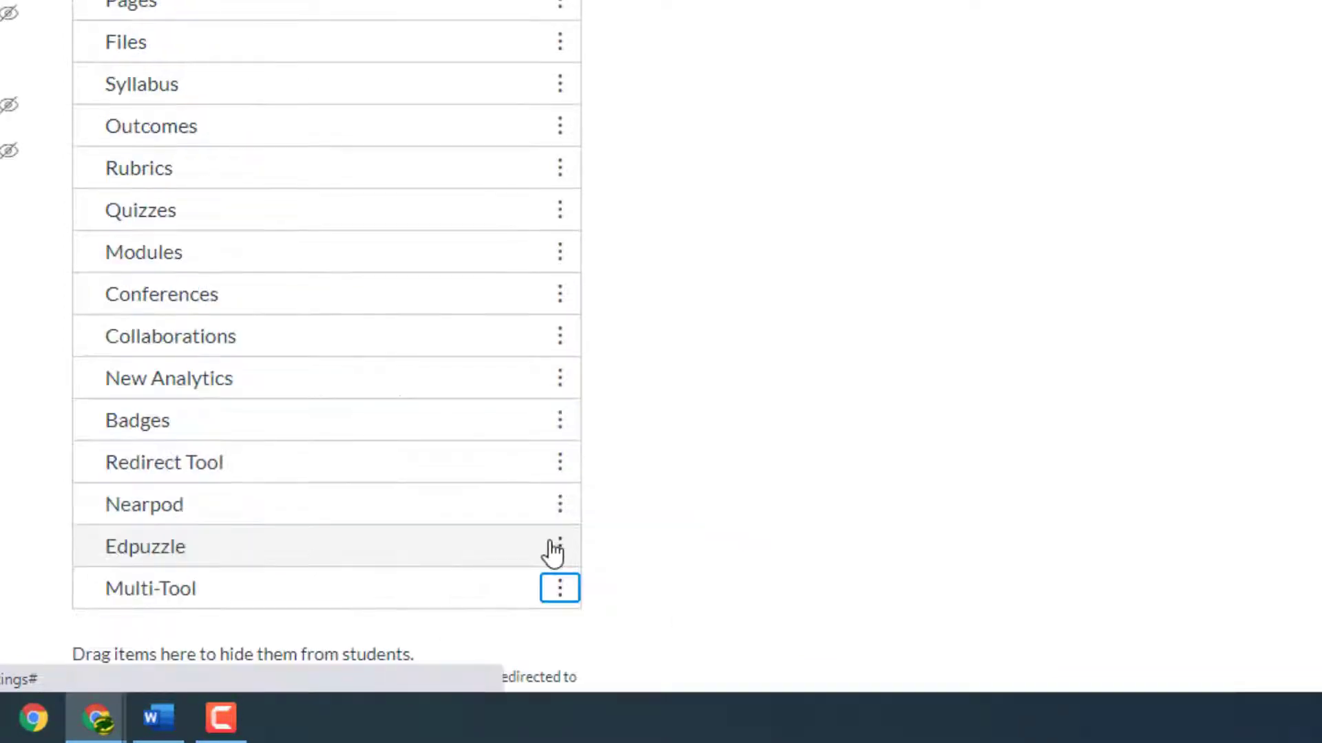
{"action": "scroll", "coordinate": [554, 550], "scroll_direction": "down", "scroll_amount": 3}
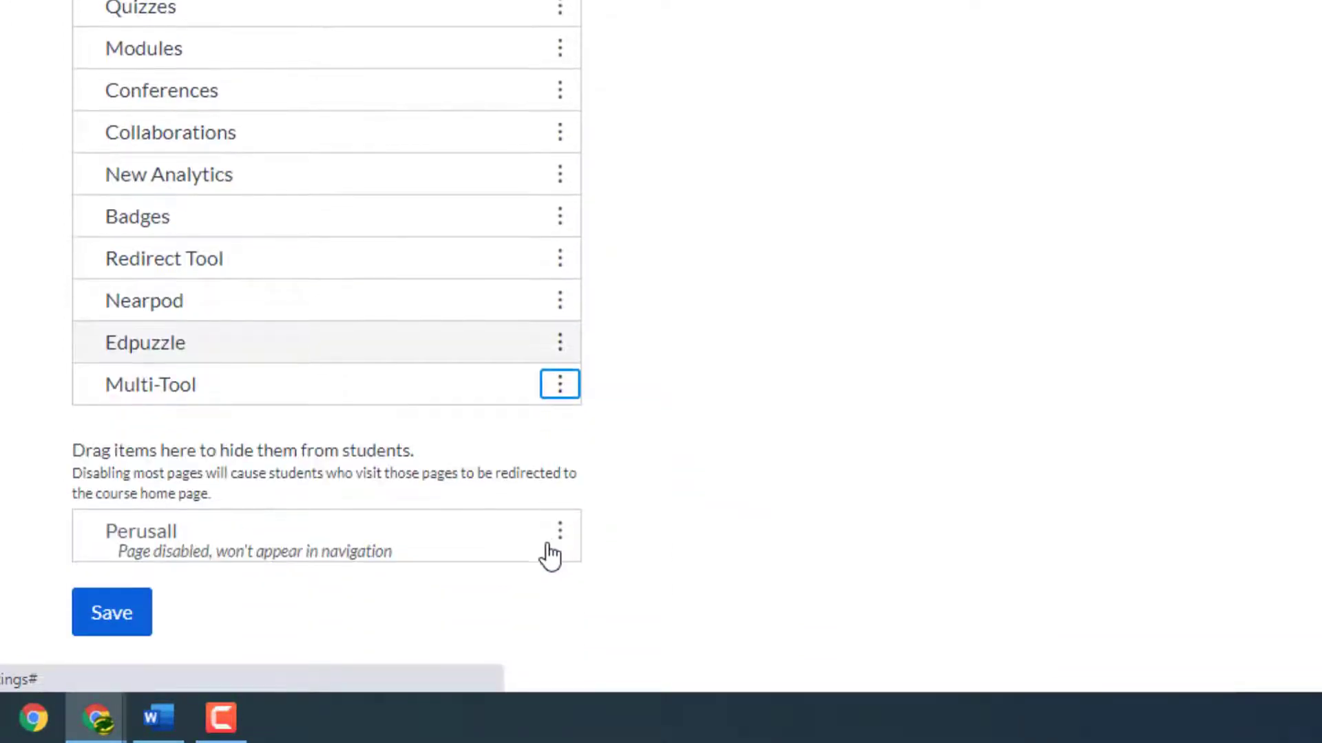
{"action": "left_click", "coordinate": [121, 624]}
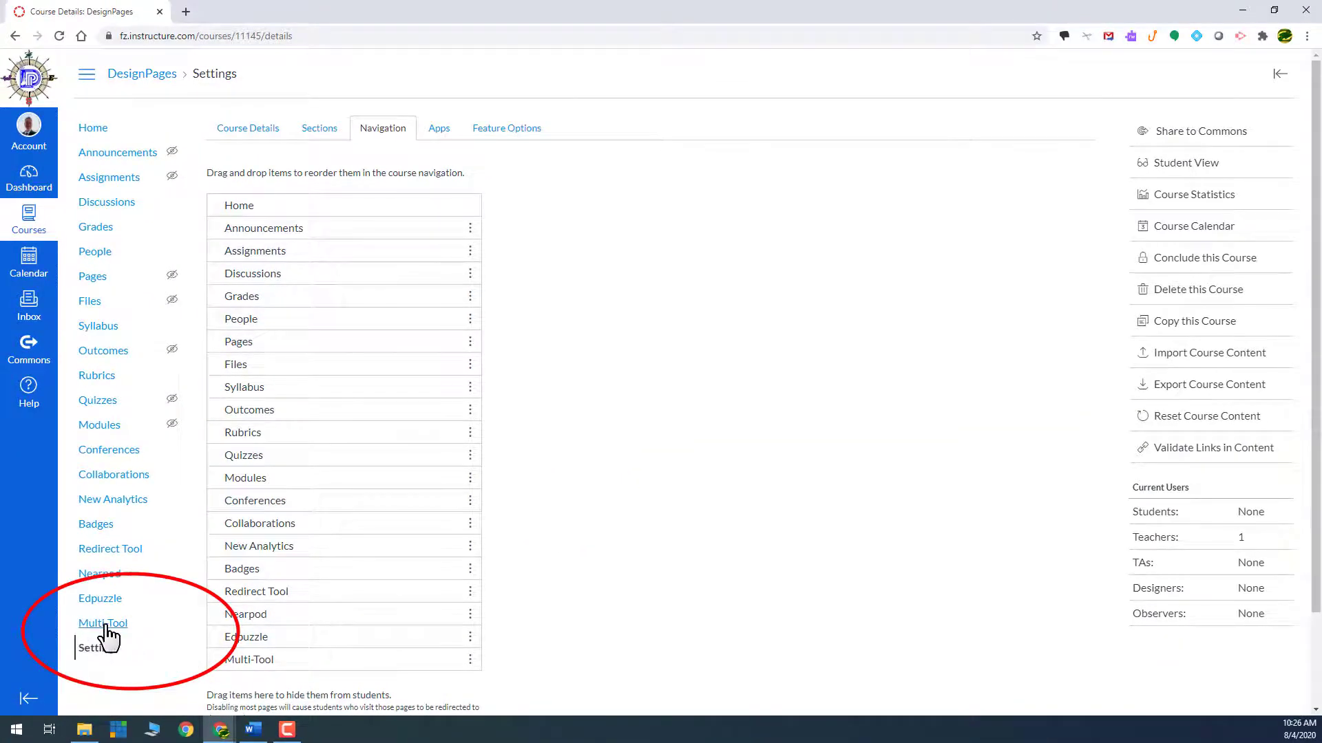
- Open the Multi-Tool's Template Builder and create the "Home" front page
{"action": "left_click", "coordinate": [105, 626]}
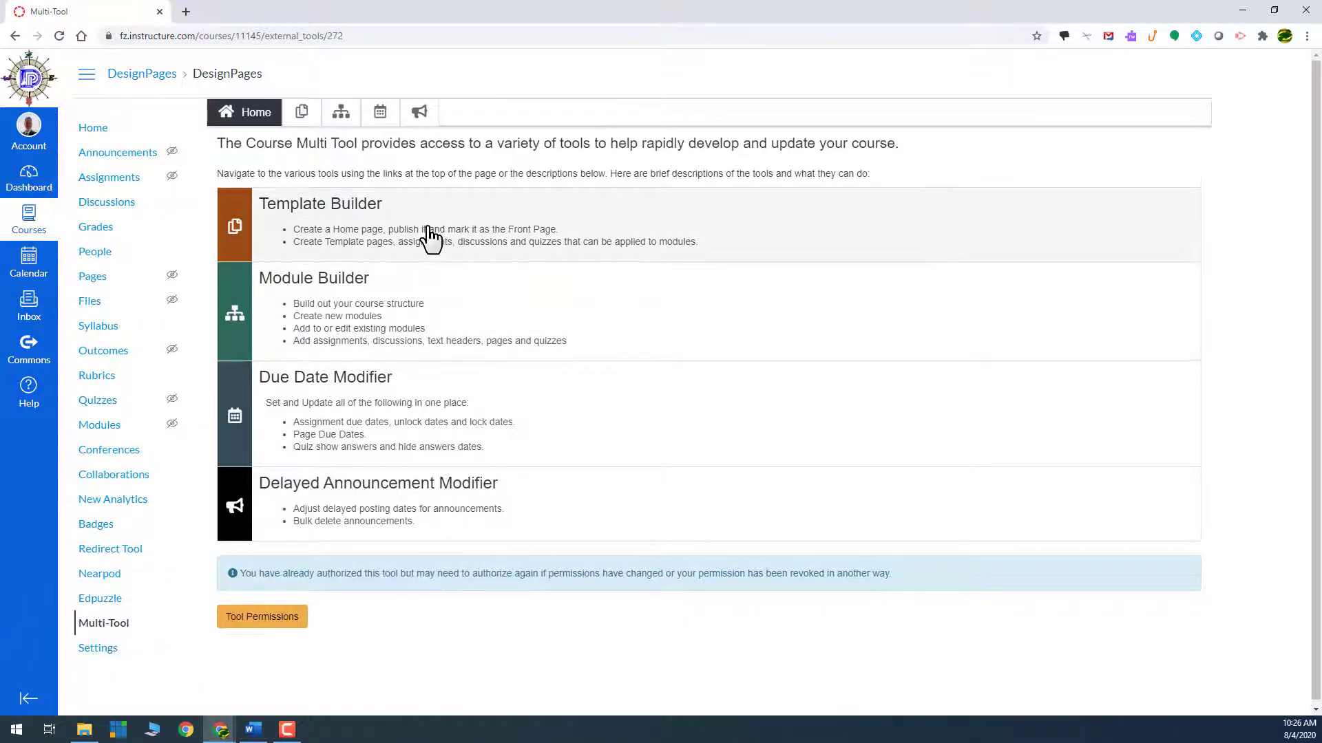
{"action": "left_click", "coordinate": [430, 237]}
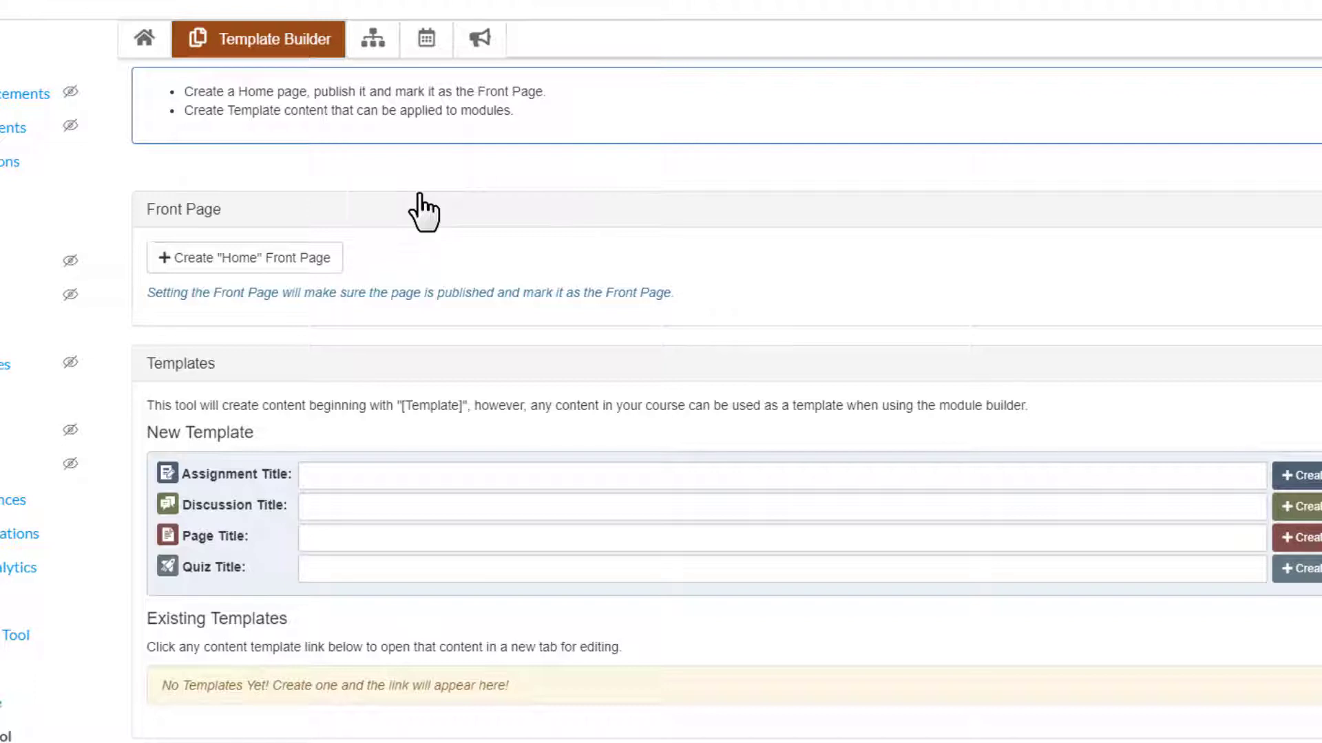
{"action": "left_click", "coordinate": [278, 260]}
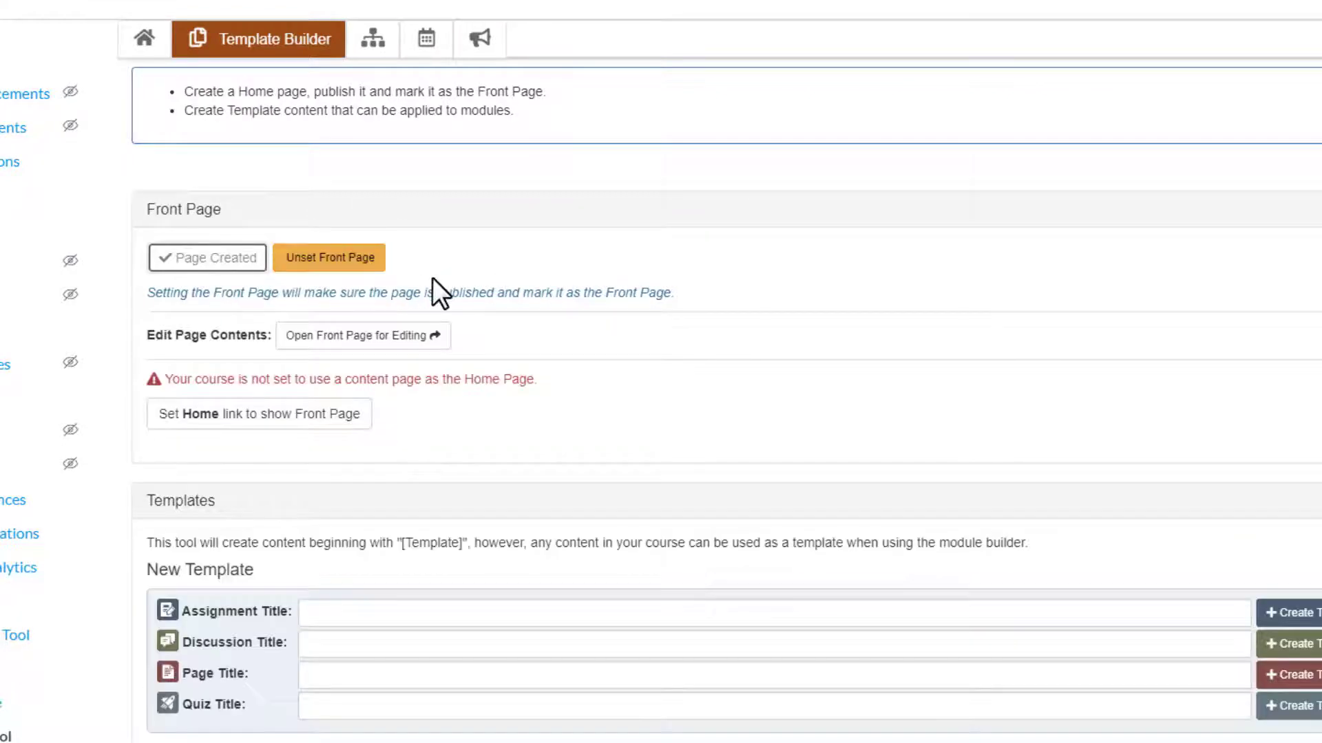
- Open the front page for editing and launch Design Tools
{"action": "left_click", "coordinate": [348, 336]}
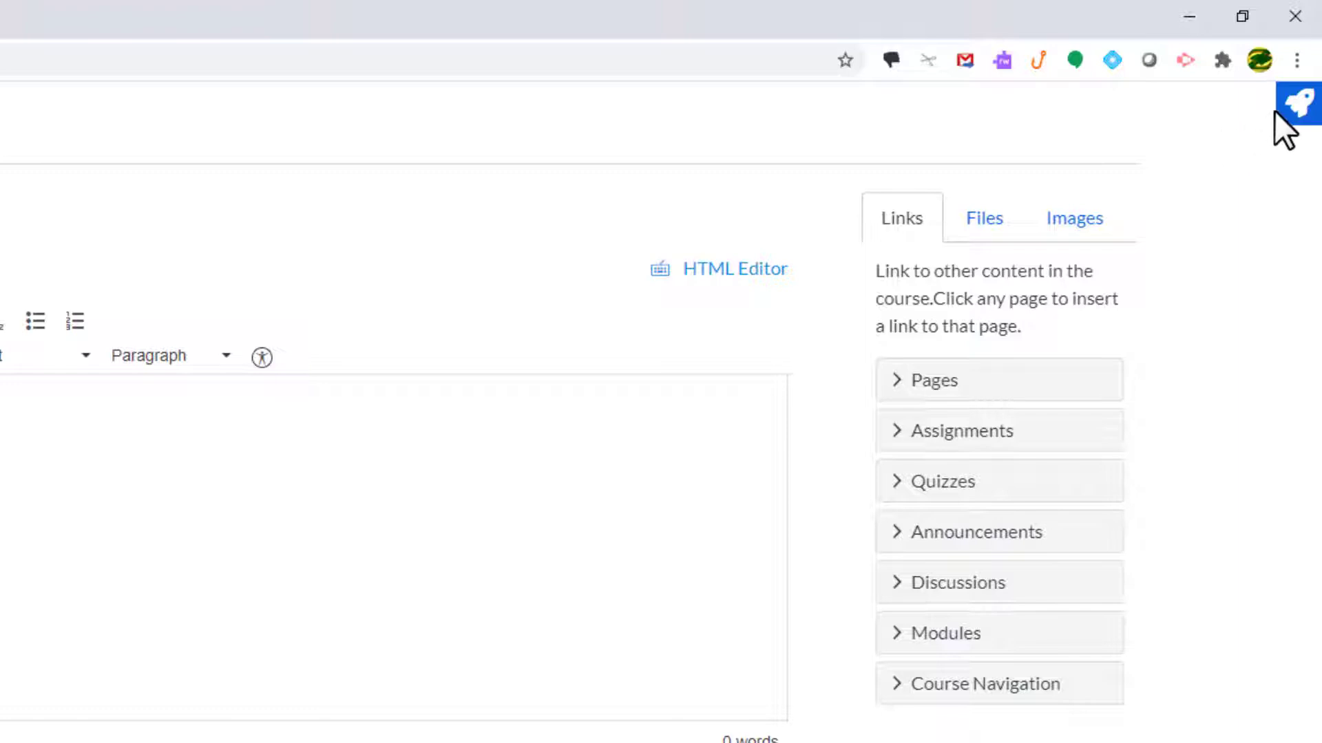
{"action": "key", "text": "alt+shift+d"}
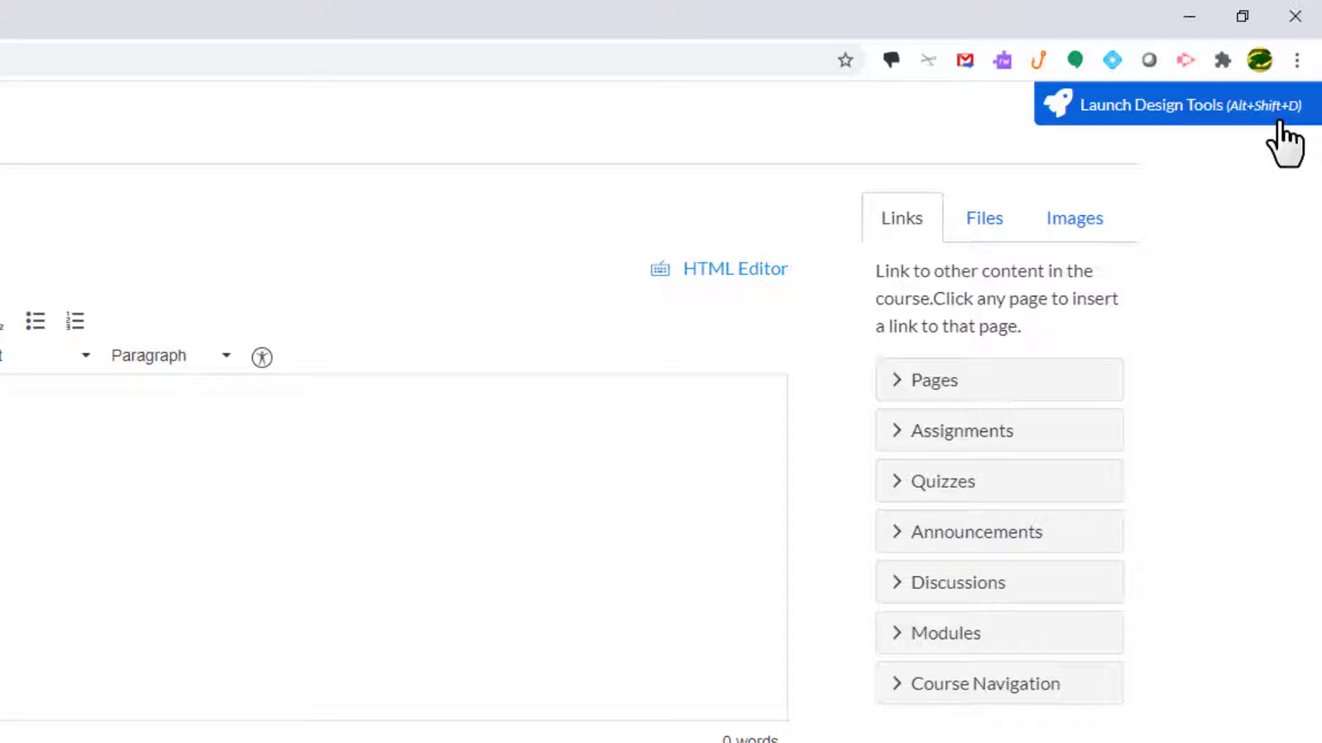
{"action": "left_click", "coordinate": [1188, 117]}
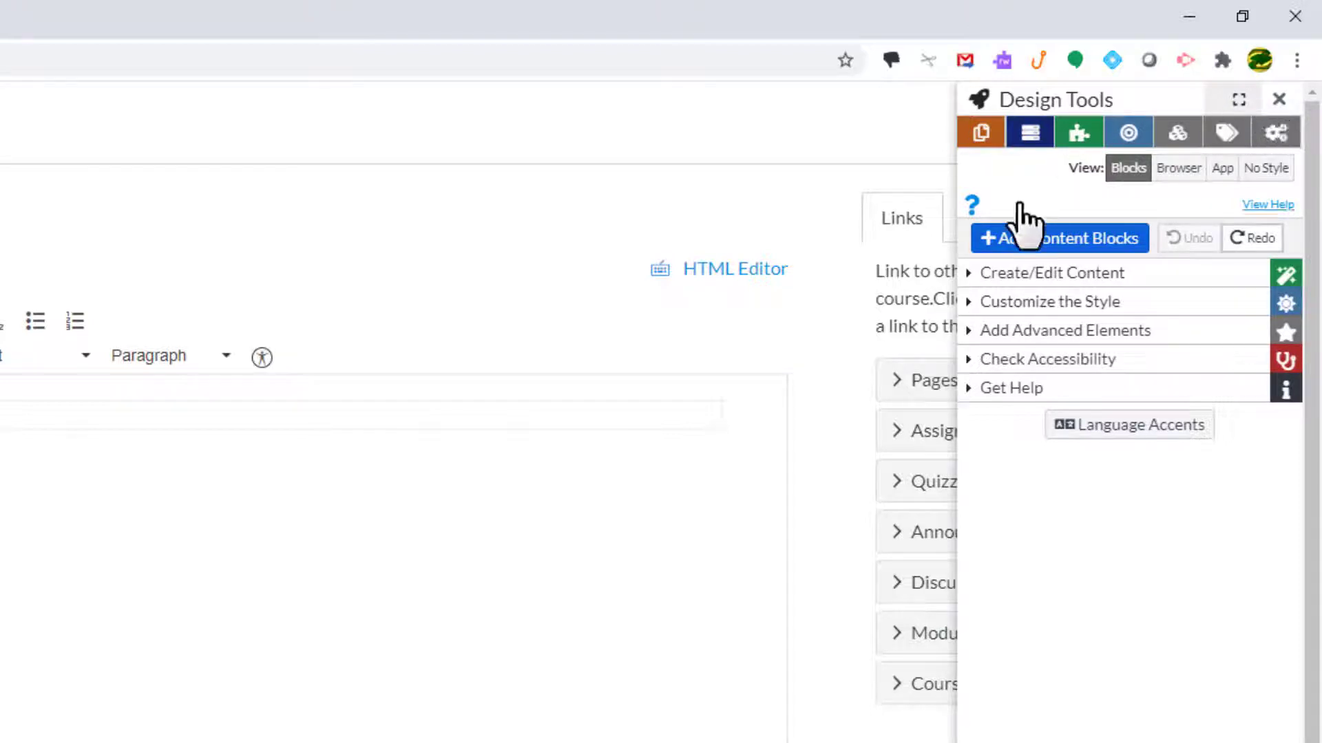
- Compare the Basic Page and Front Page themes, and apply the Front Page theme Flat Sections (Main) 2
{"action": "left_click", "coordinate": [970, 275]}
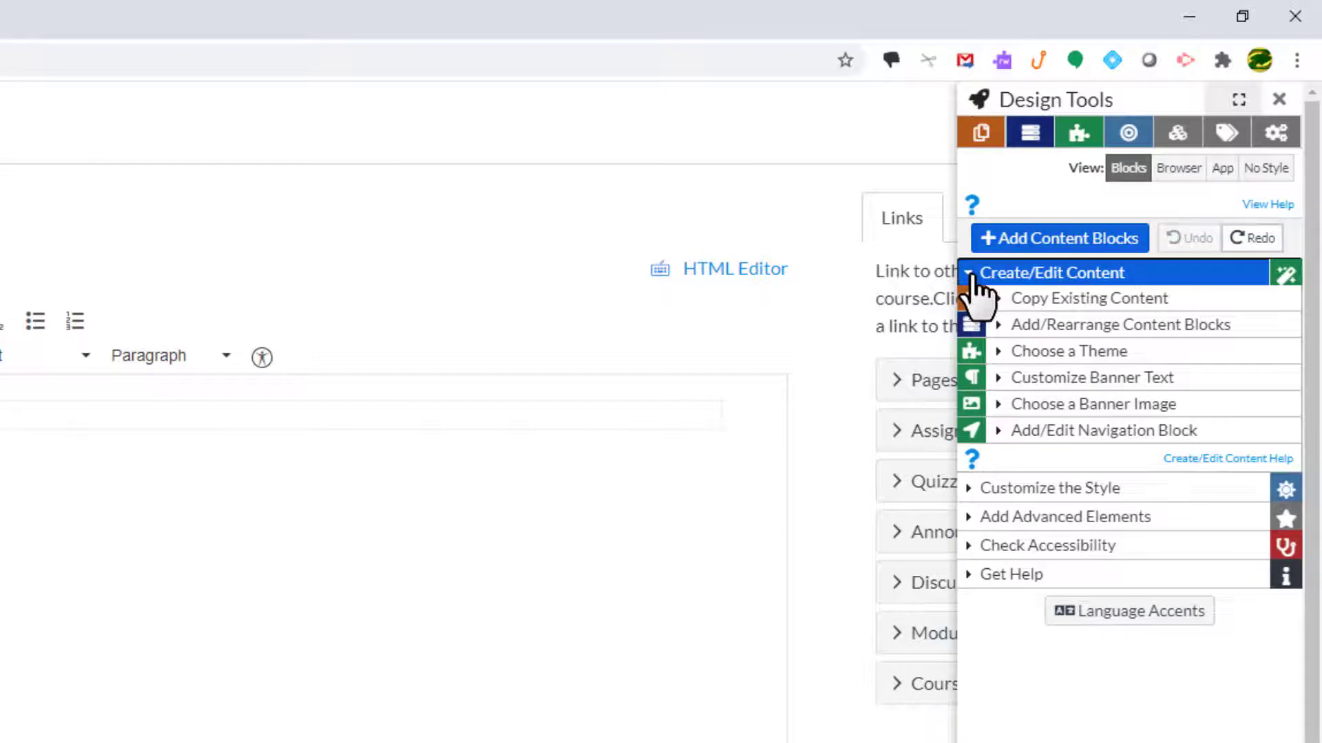
{"action": "left_click", "coordinate": [1000, 353]}
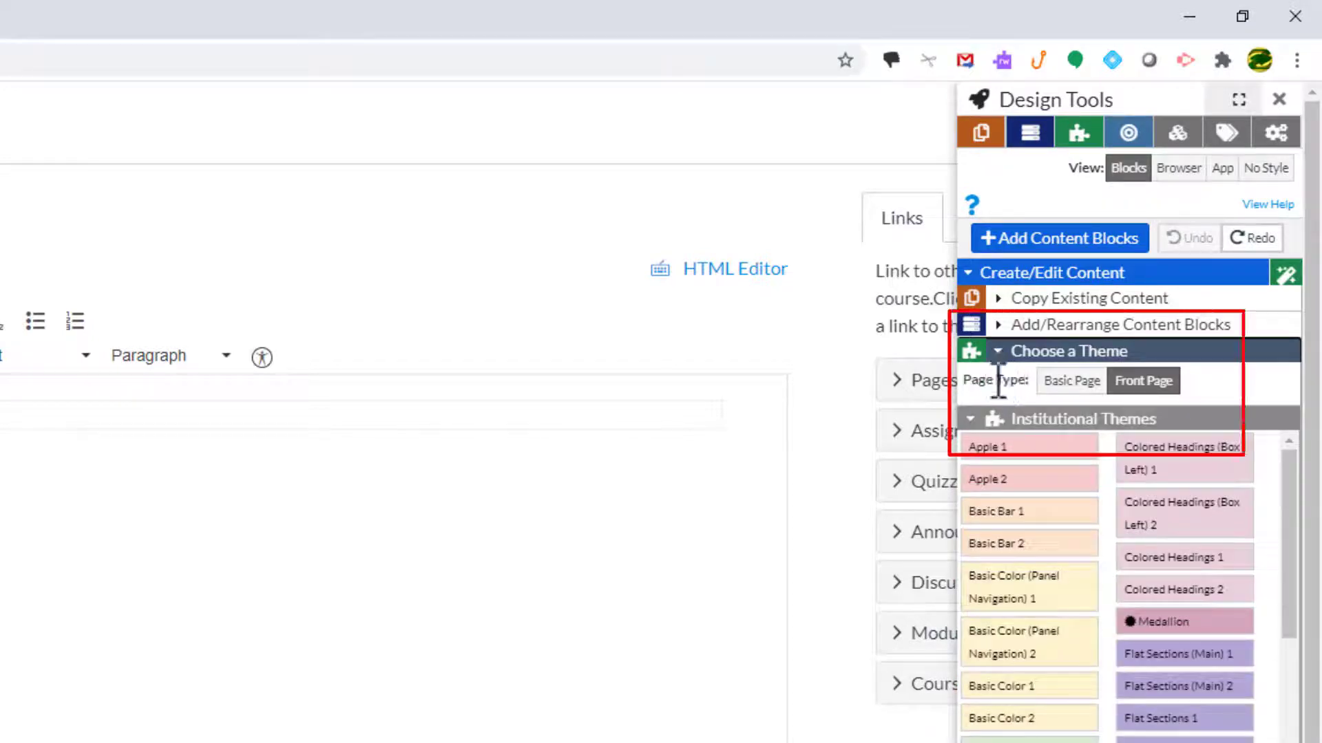
{"action": "left_click", "coordinate": [1072, 382]}
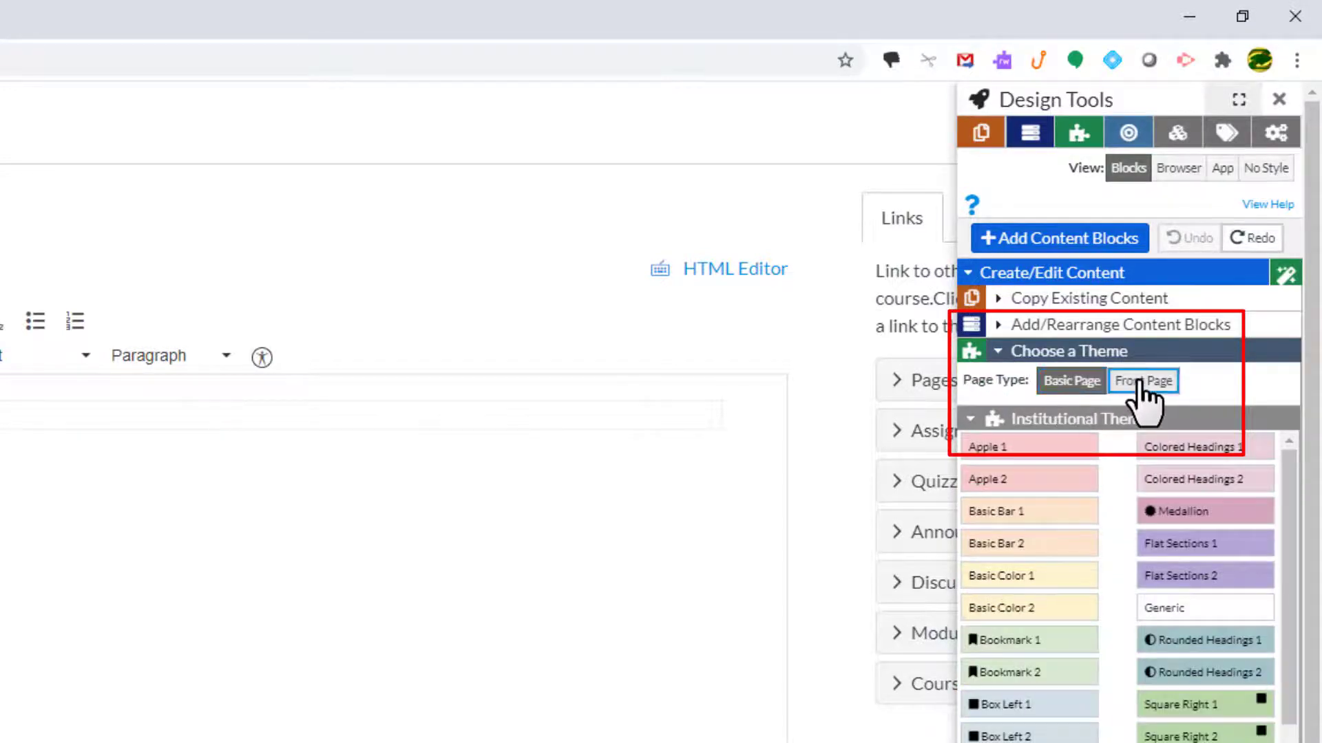
{"action": "left_click", "coordinate": [1139, 384]}
{"action": "left_click", "coordinate": [1070, 386]}
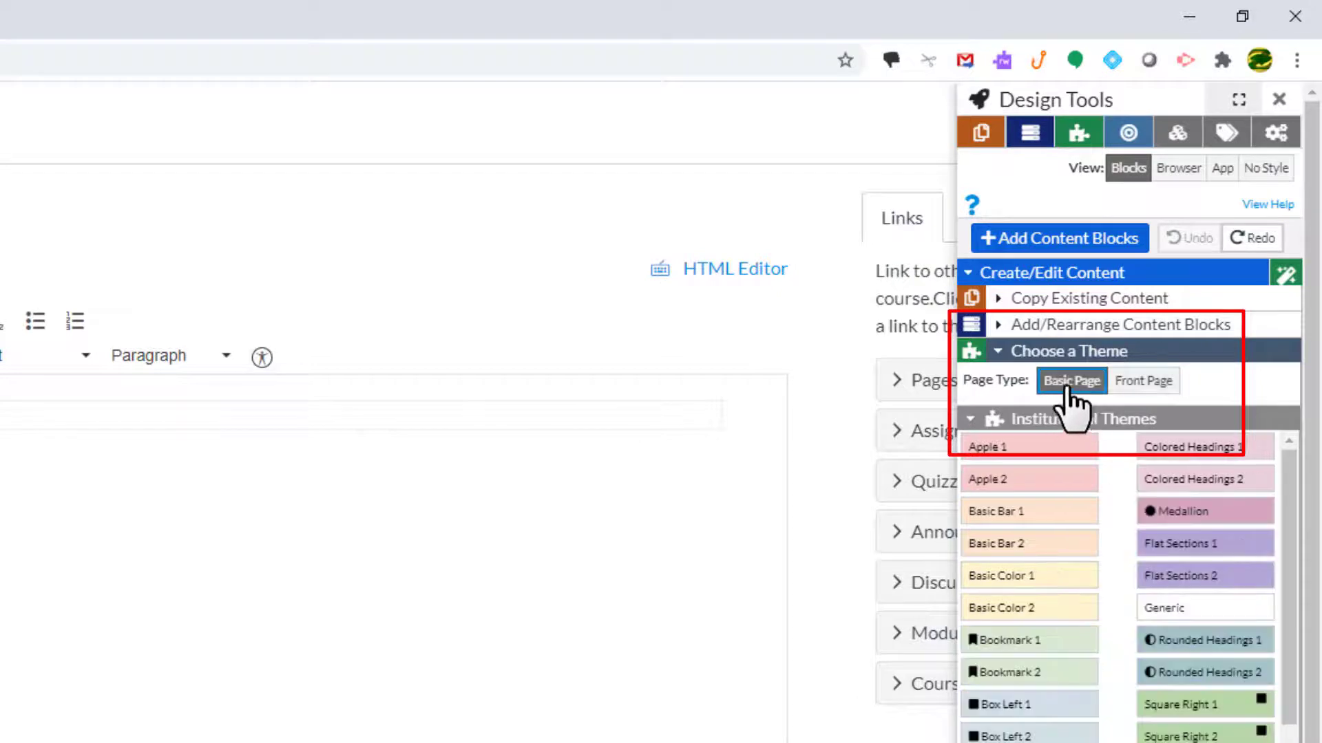
{"action": "left_click", "coordinate": [1144, 401]}
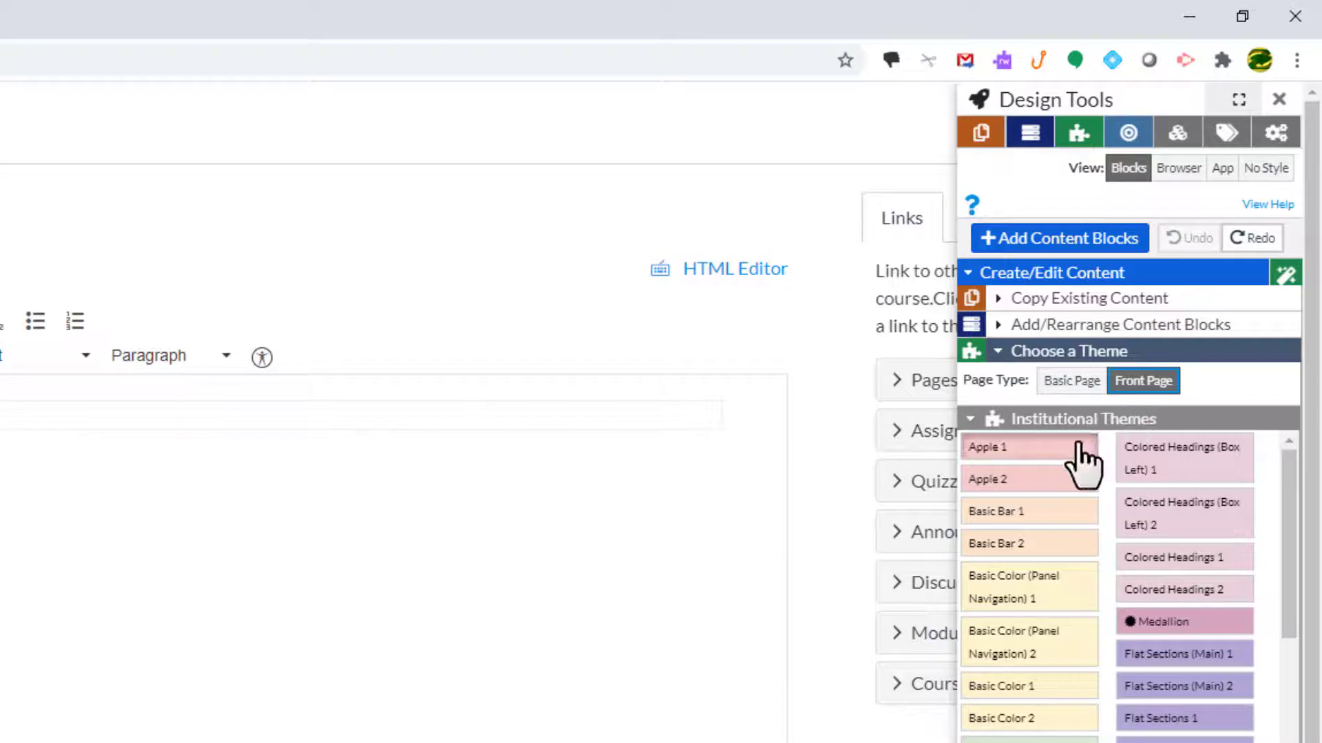
{"action": "mouse_move", "coordinate": [1073, 463]}
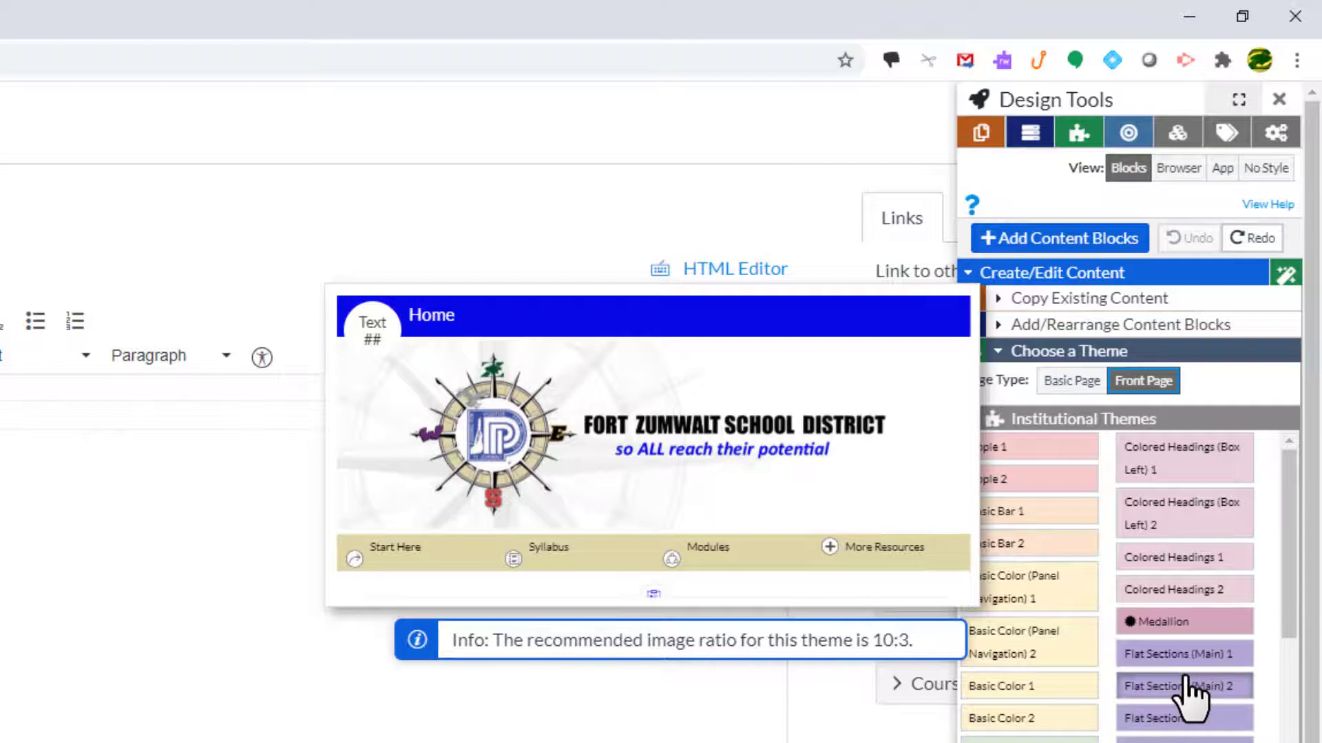
{"action": "left_click", "coordinate": [1188, 688]}
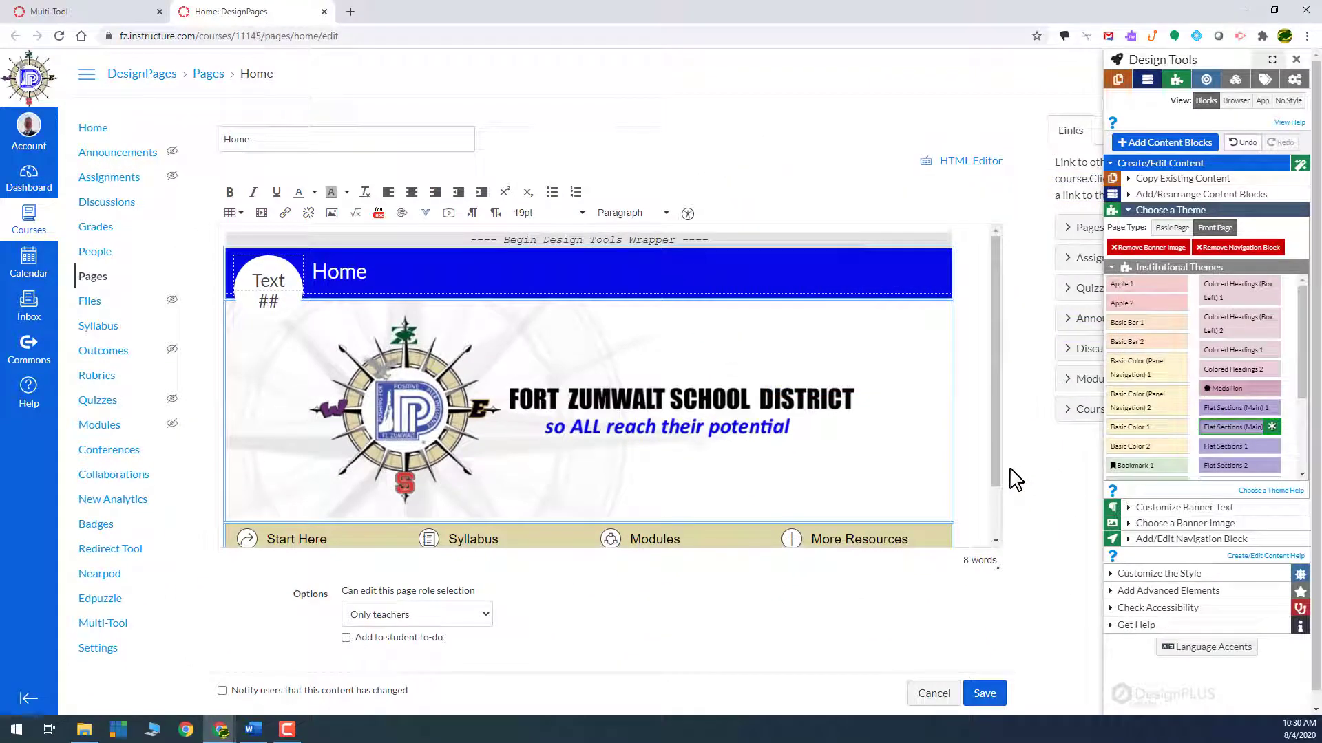
- Review the themed Home page and open the Customize Banner Text settings
{"action": "scroll", "coordinate": [815, 407], "scroll_direction": "down", "scroll_amount": 3}
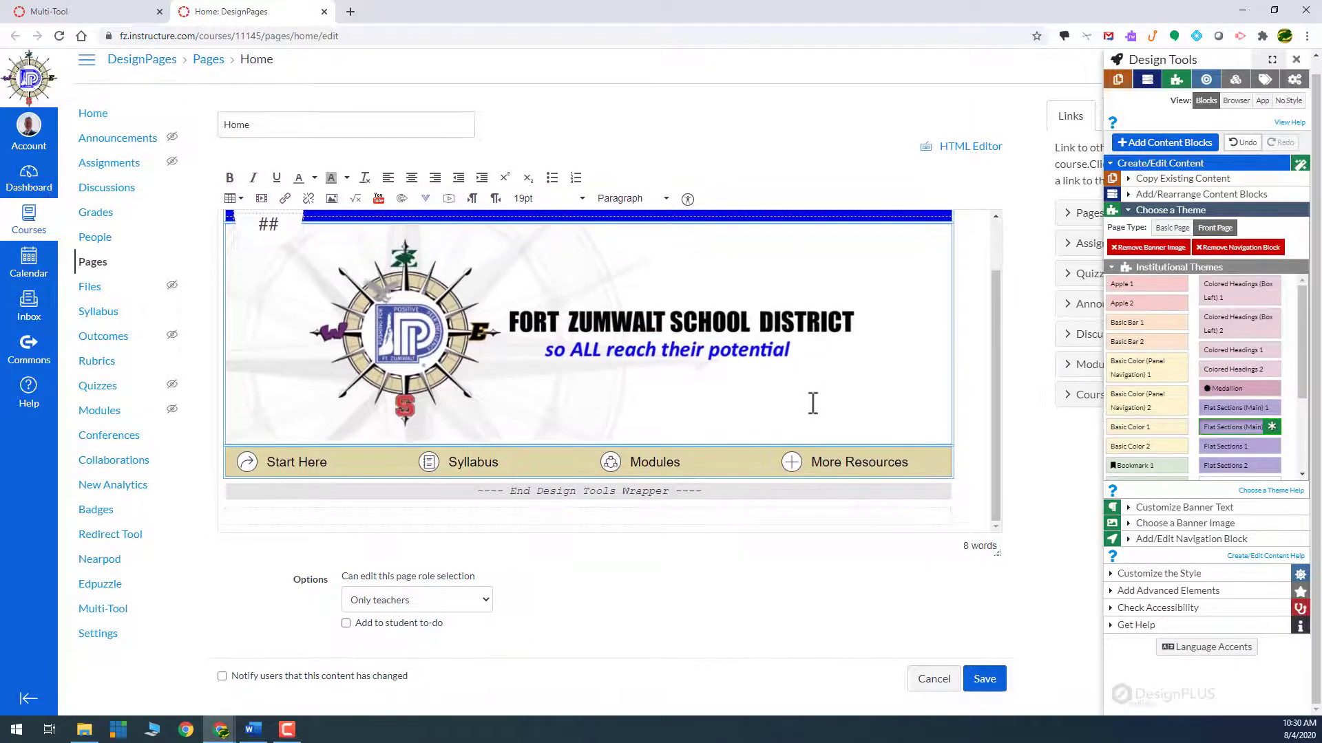
{"action": "scroll", "coordinate": [813, 404], "scroll_direction": "up", "scroll_amount": 1}
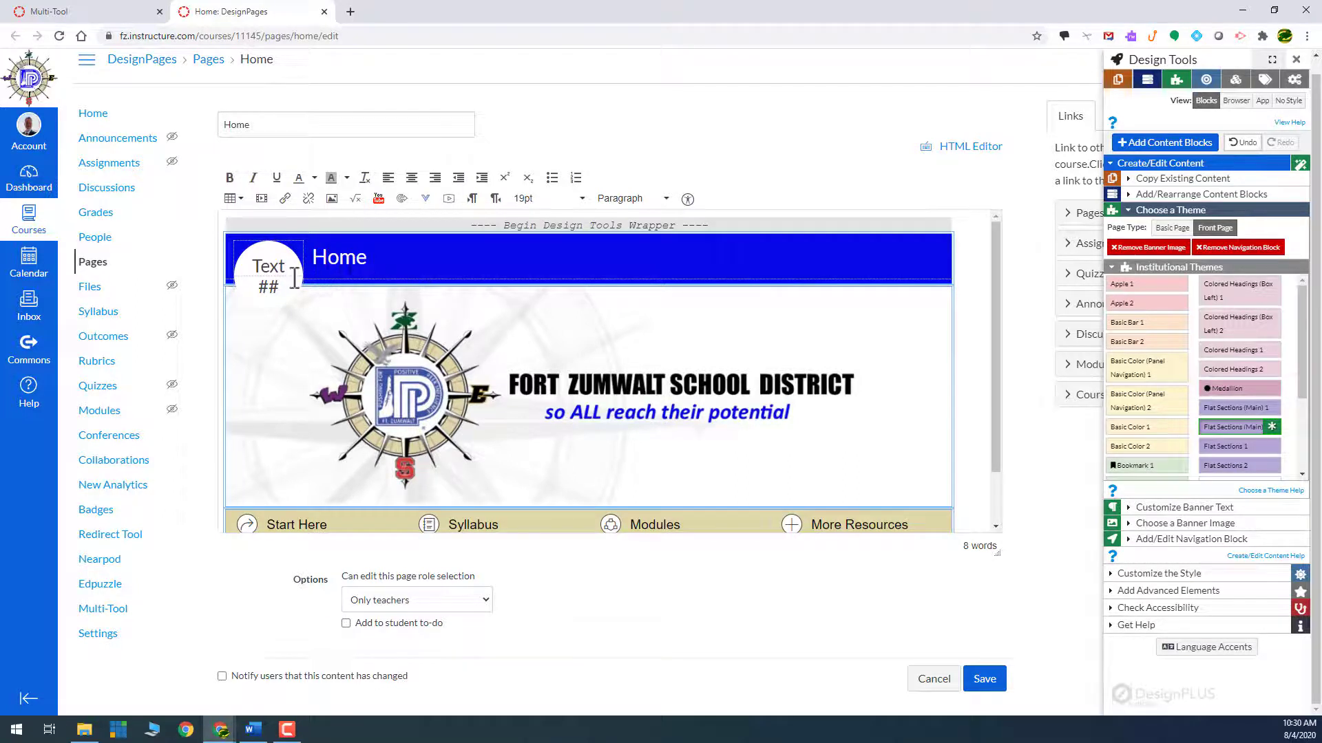
{"action": "left_click", "coordinate": [363, 258]}
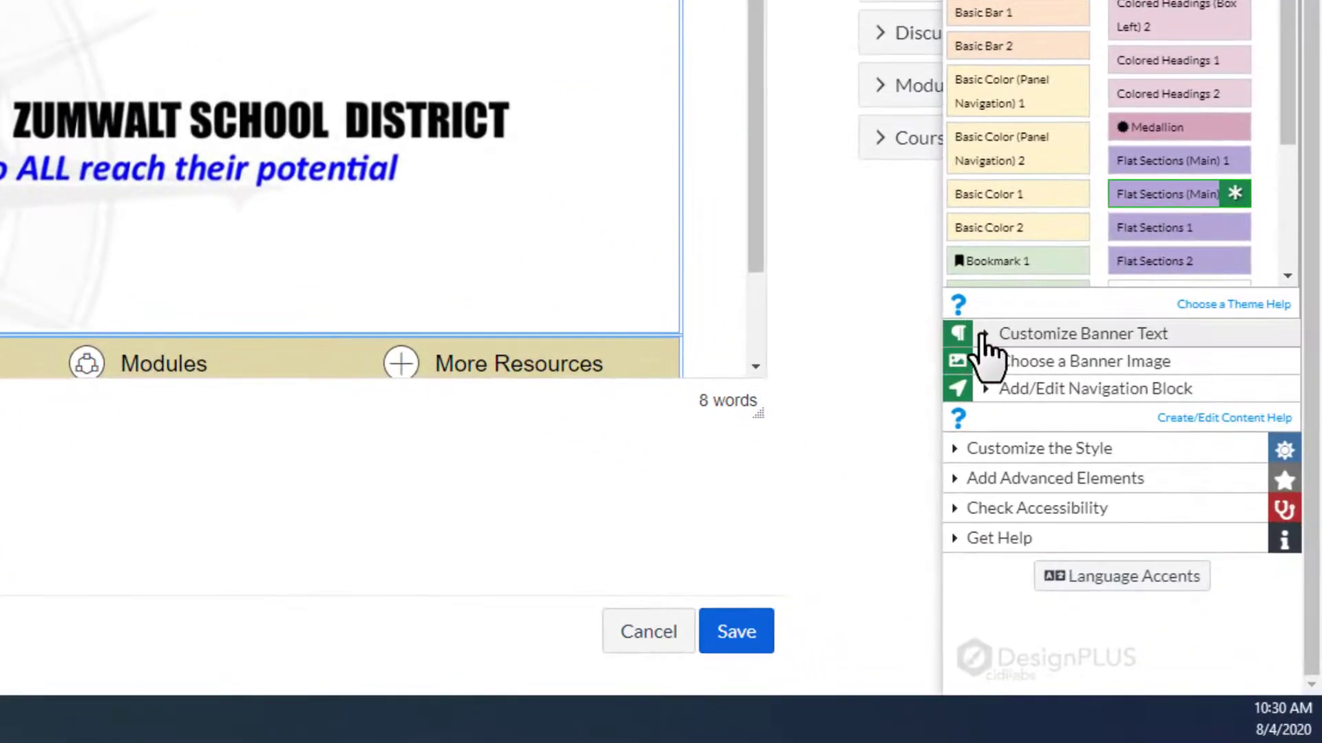
{"action": "left_click", "coordinate": [982, 335]}
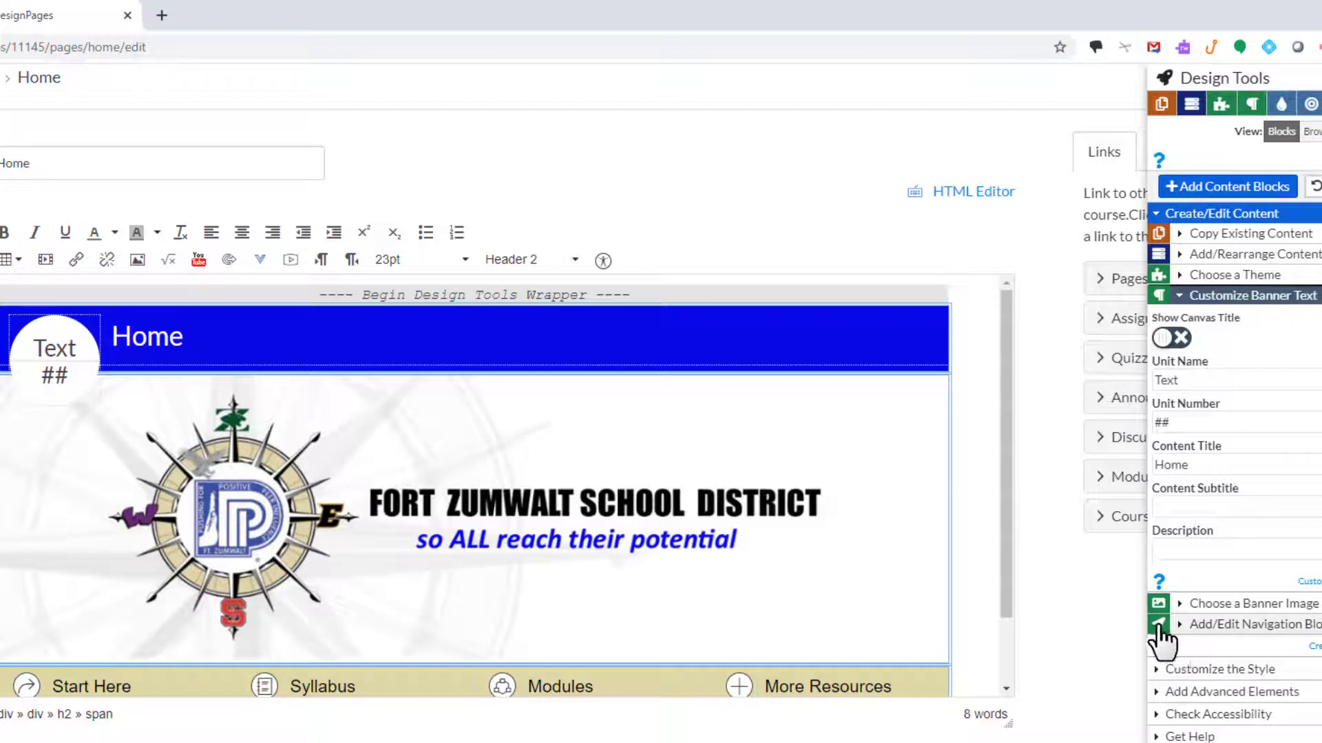
- Try to replace the banner title "Home" with placeholder text directly in the page editor, and undo the edit
{"action": "left_click", "coordinate": [229, 342]}
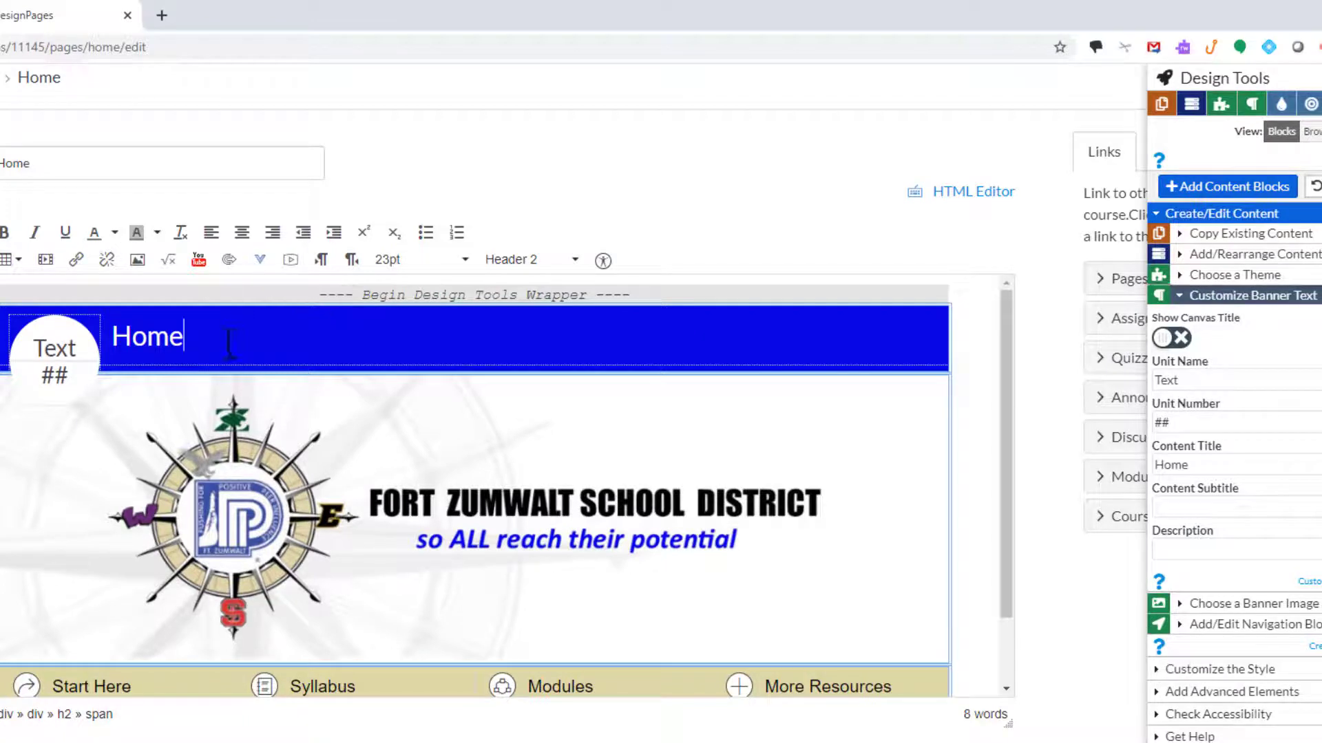
{"action": "key", "text": "BackSpace"}
{"action": "key", "text": "BackSpace"}
{"action": "key", "text": "BackSpace"}
{"action": "key", "text": "BackSpace"}
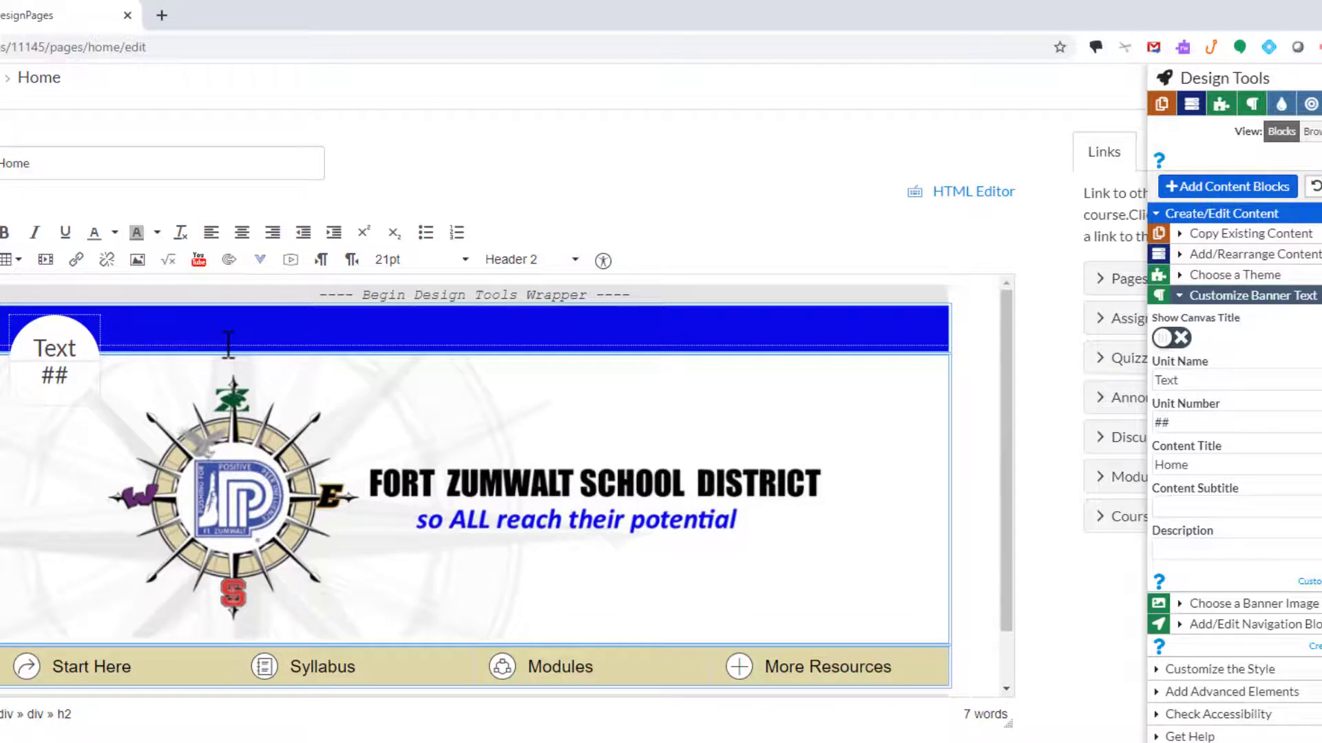
{"action": "type", "text": "lkasdjfajflkdfjkld"}
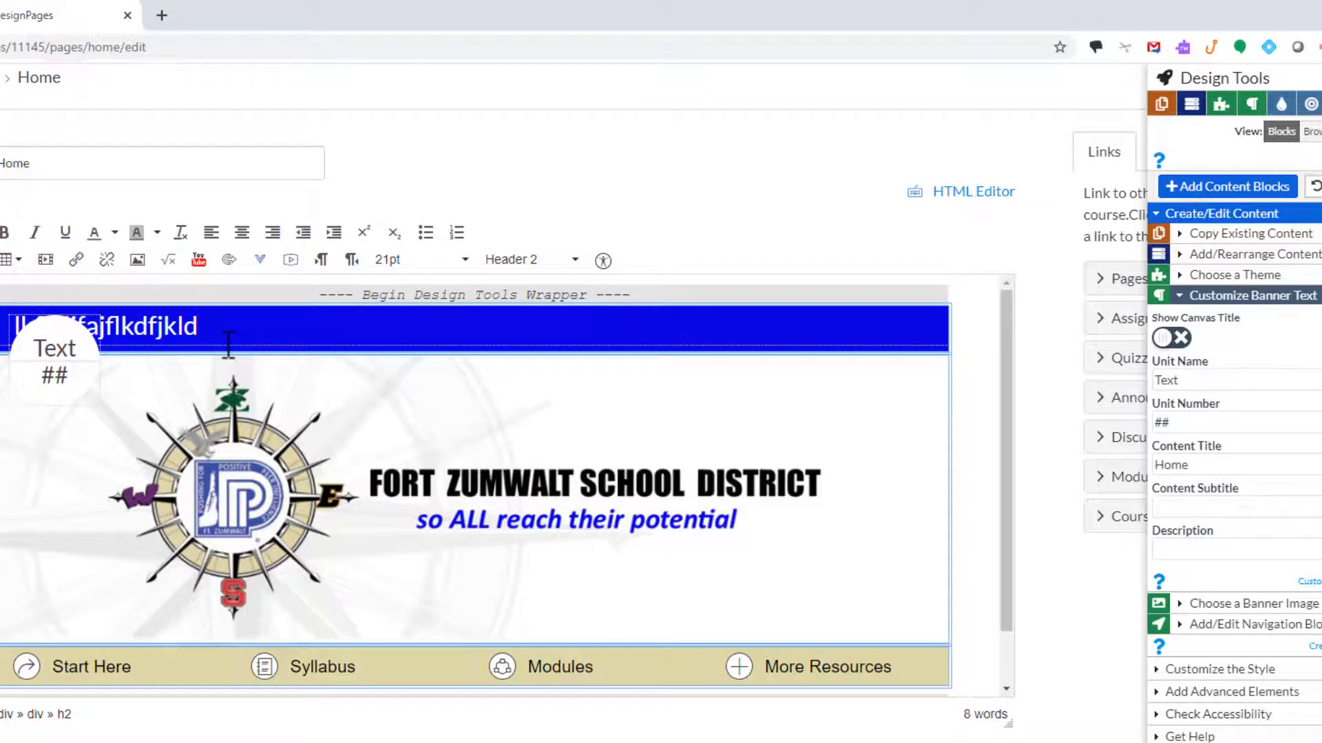
{"action": "key", "text": "ctrl+z"}
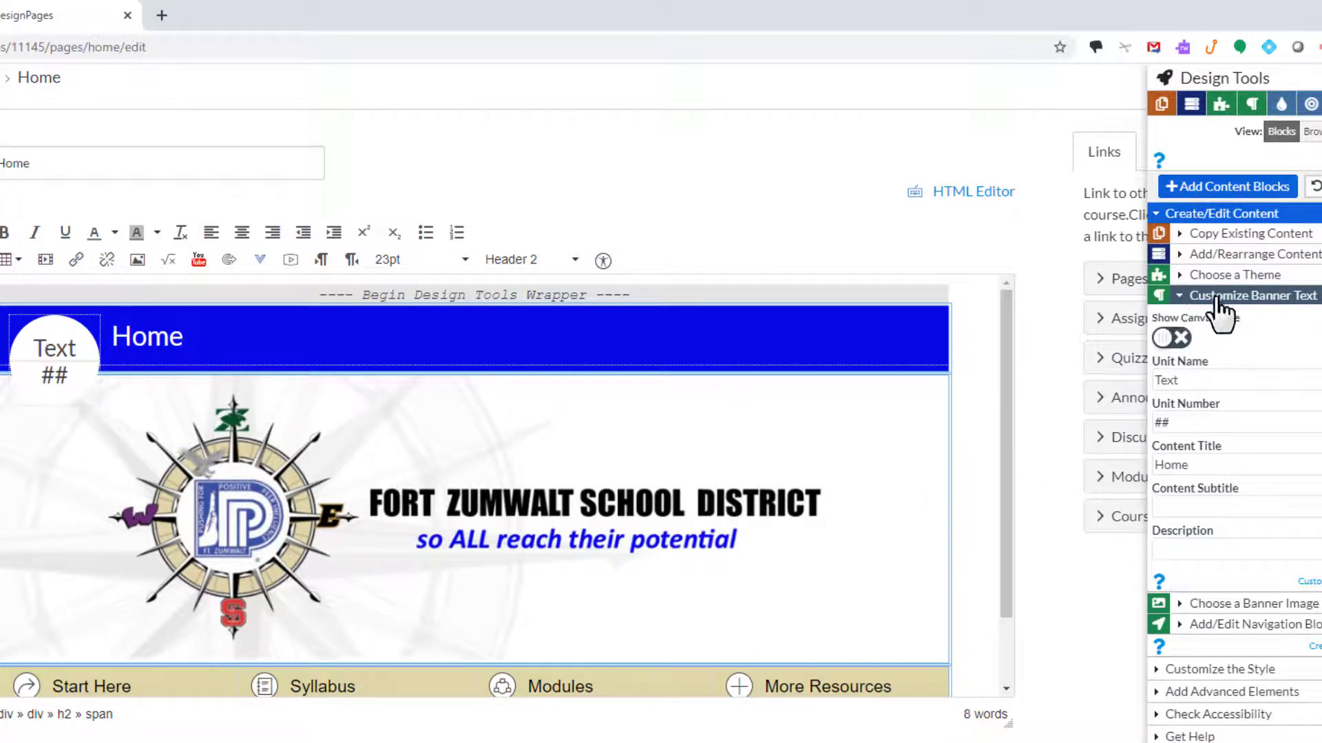
- Set the unit name in the banner text settings to the teacher's last name
{"action": "left_click", "coordinate": [1178, 297]}
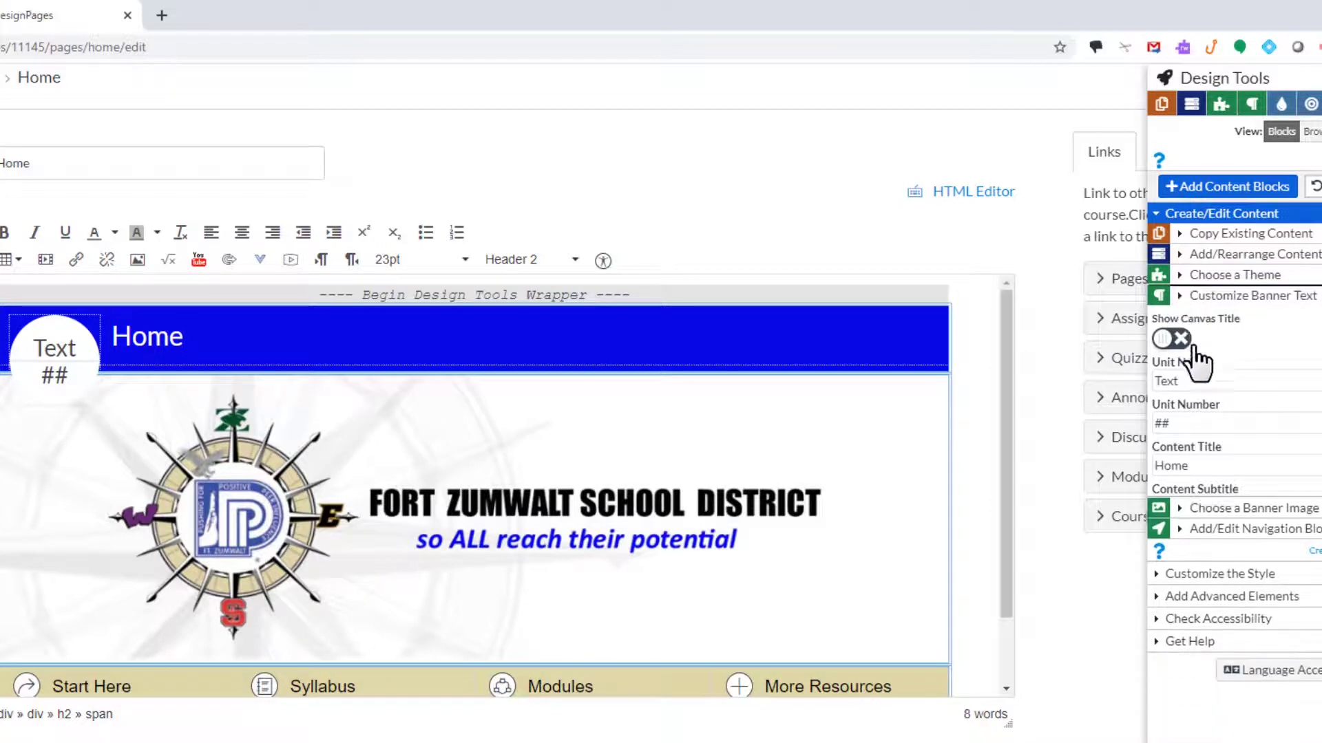
{"action": "left_click", "coordinate": [1183, 303]}
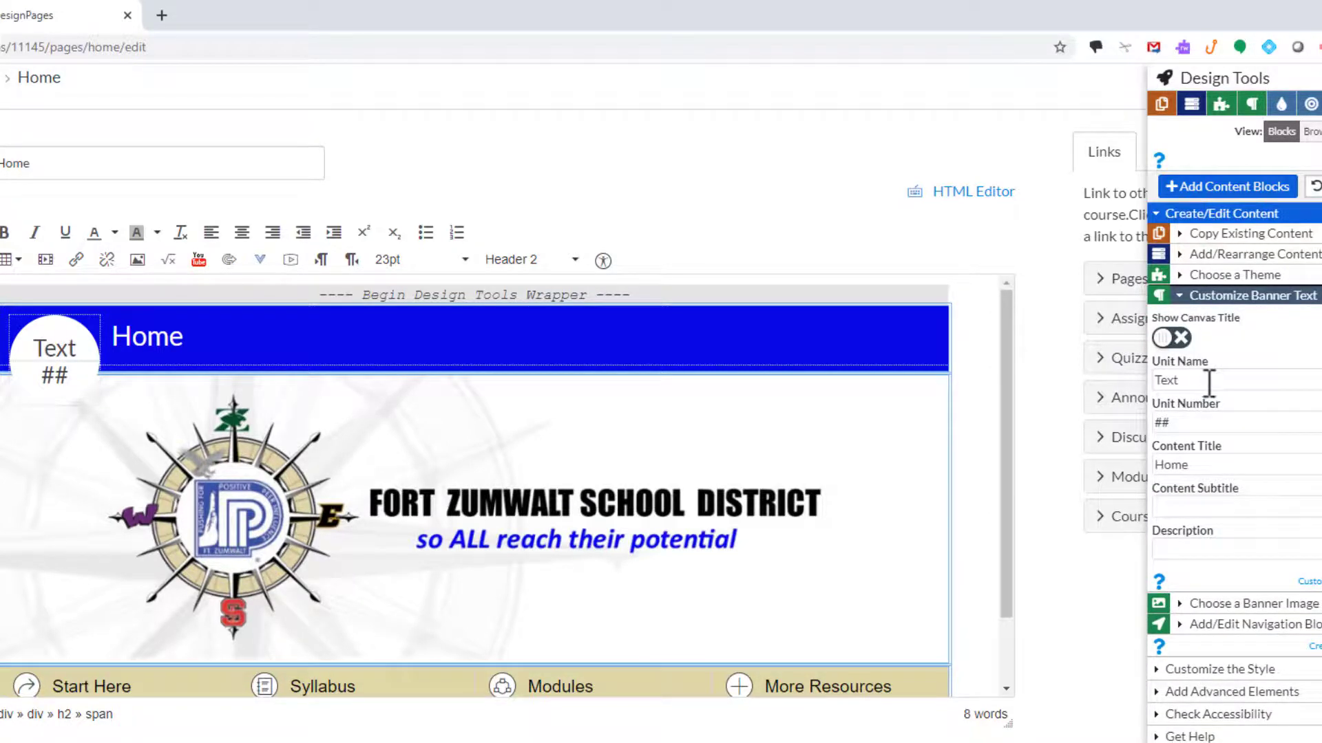
{"action": "left_click", "coordinate": [1208, 381]}
{"action": "left_click_drag", "start_coordinate": [1206, 381], "coordinate": [1160, 379]}
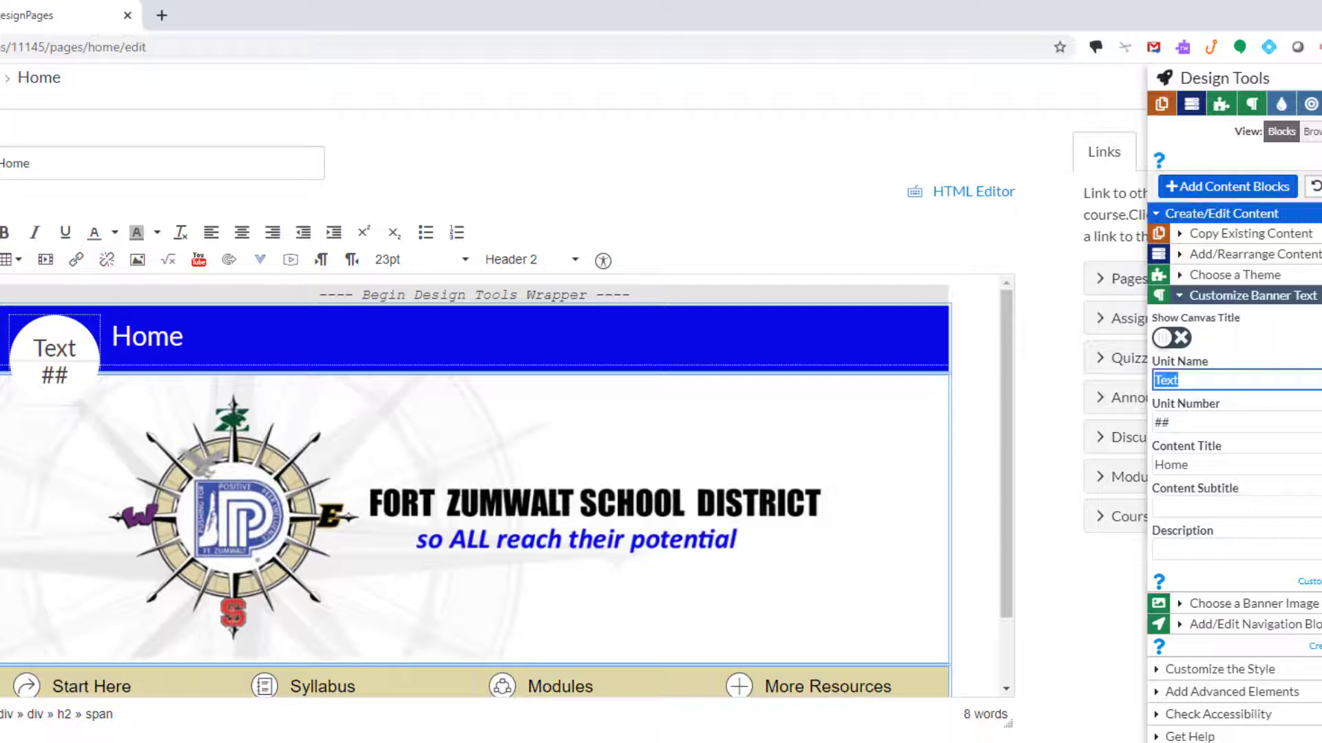
{"action": "type", "text": "Wolz"}
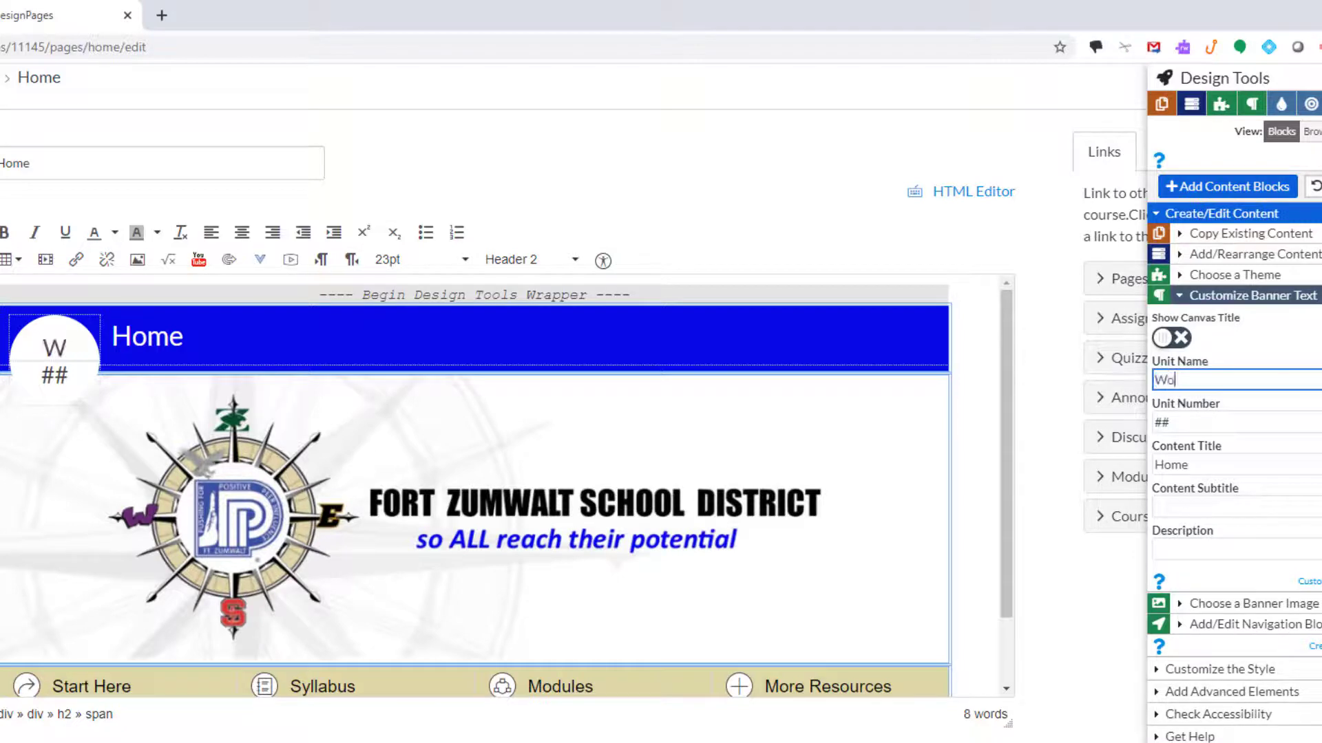
- Set the banner's unit number to 01 and its content title to "Advanced Computer Apps"
{"action": "left_click", "coordinate": [1237, 422]}
{"action": "key", "text": "BackSpace"}
{"action": "key", "text": "BackSpace"}
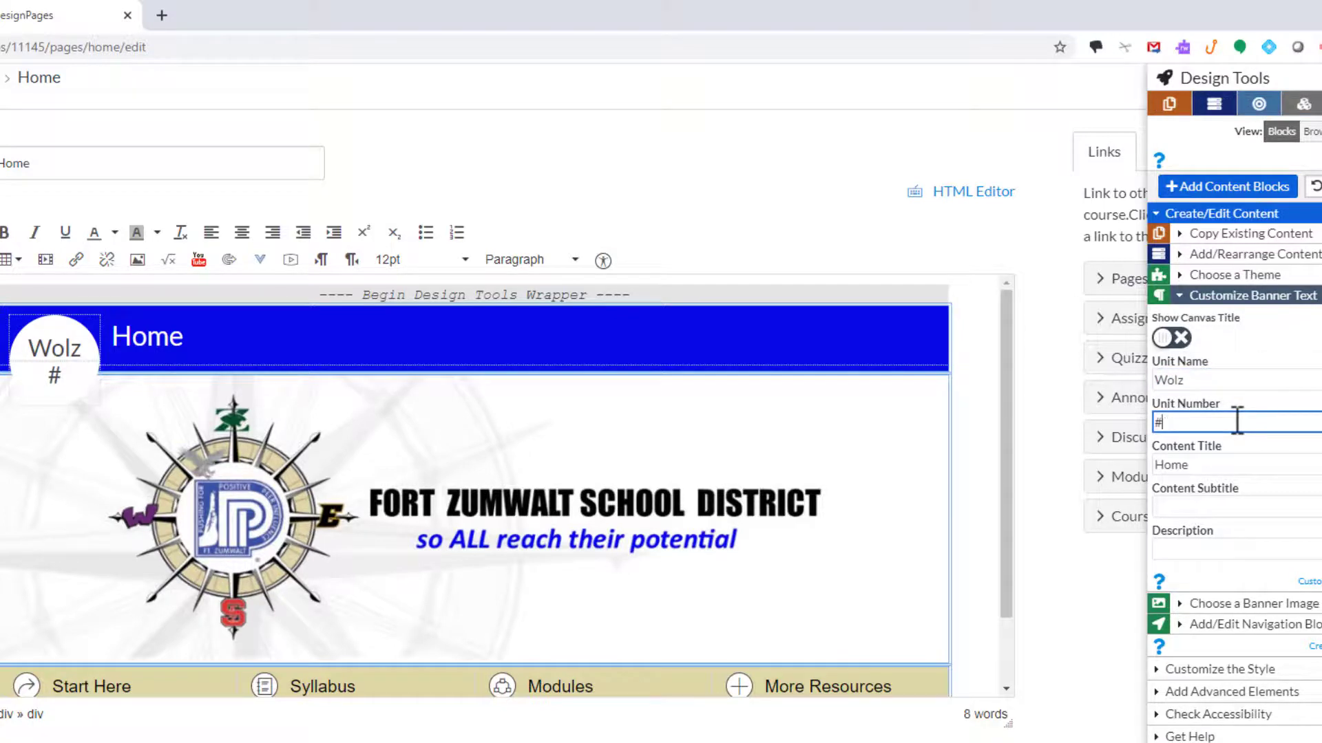
{"action": "type", "text": "01"}
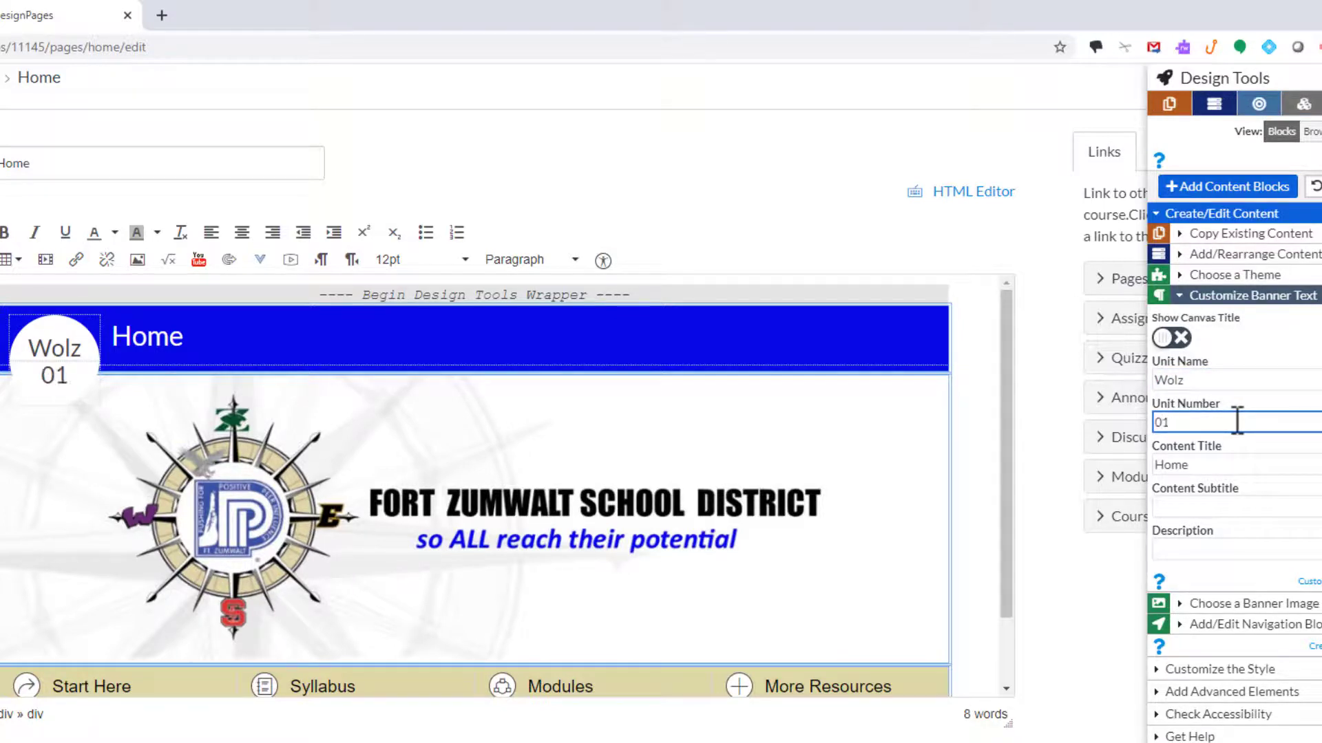
{"action": "double_click", "coordinate": [1228, 463]}
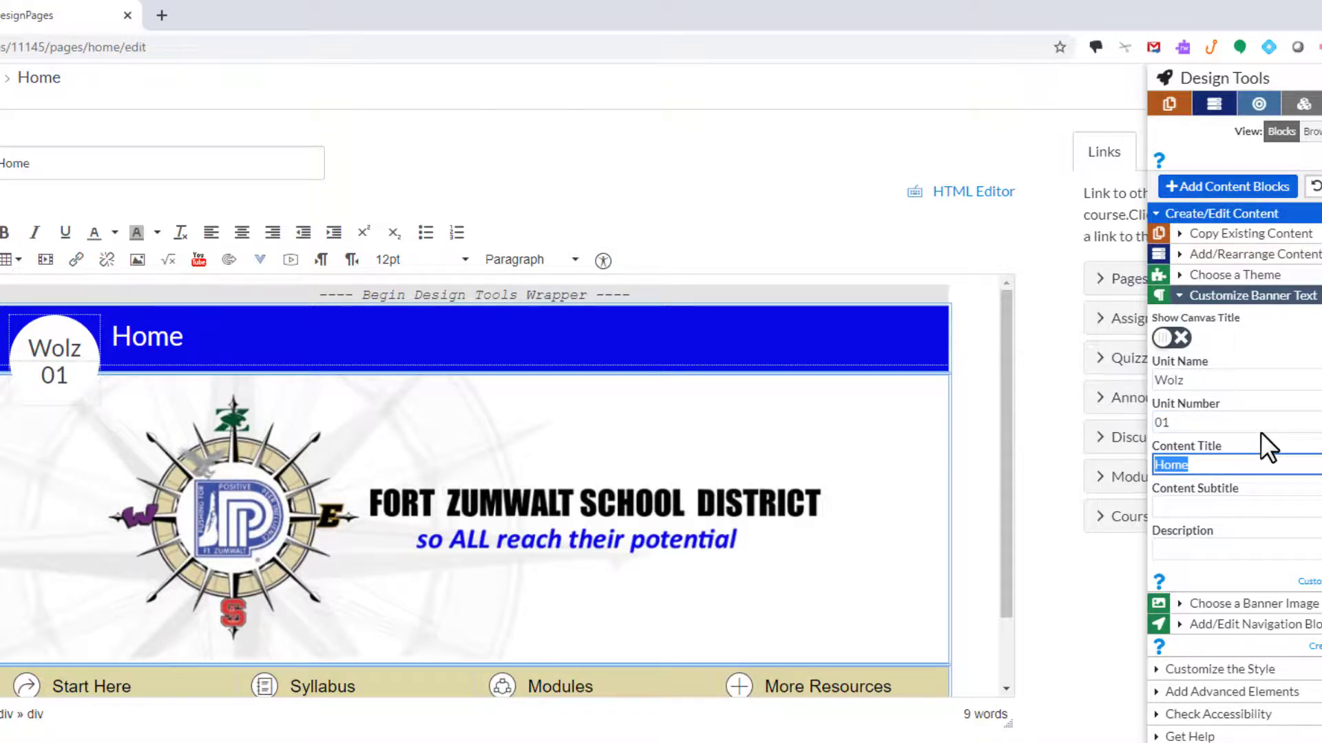
{"action": "type", "text": "Advanced Computer Apps"}
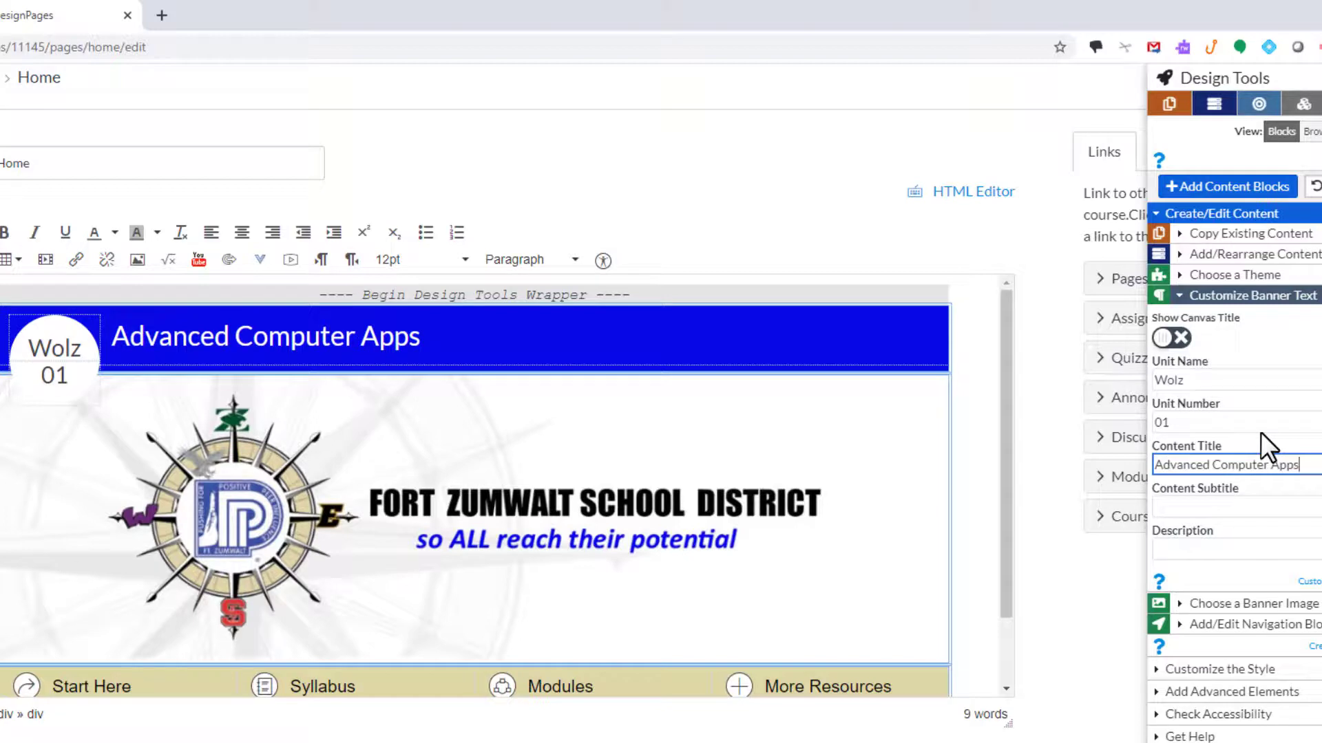
- Try the content subtitle "Hello, and welcome" in the banner, and clear it again
{"action": "left_click", "coordinate": [1210, 510]}
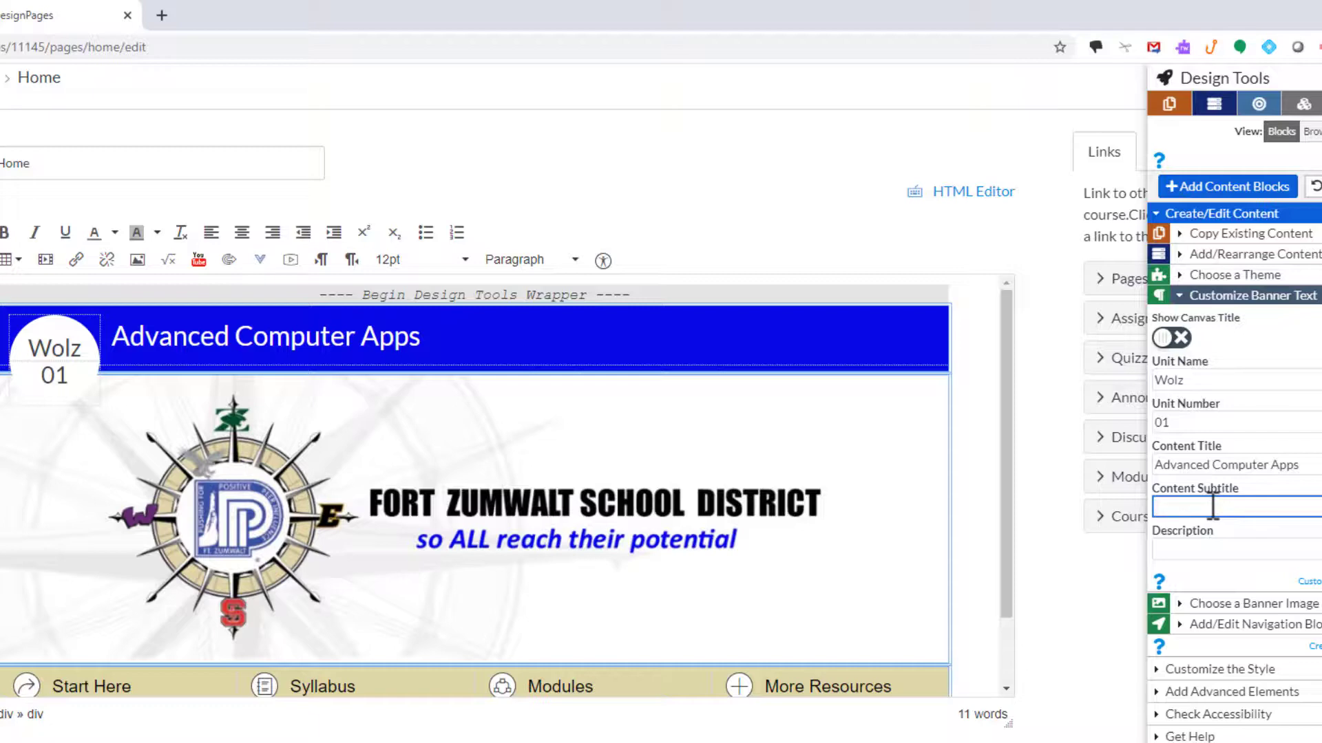
{"action": "type", "text": "Hello"}
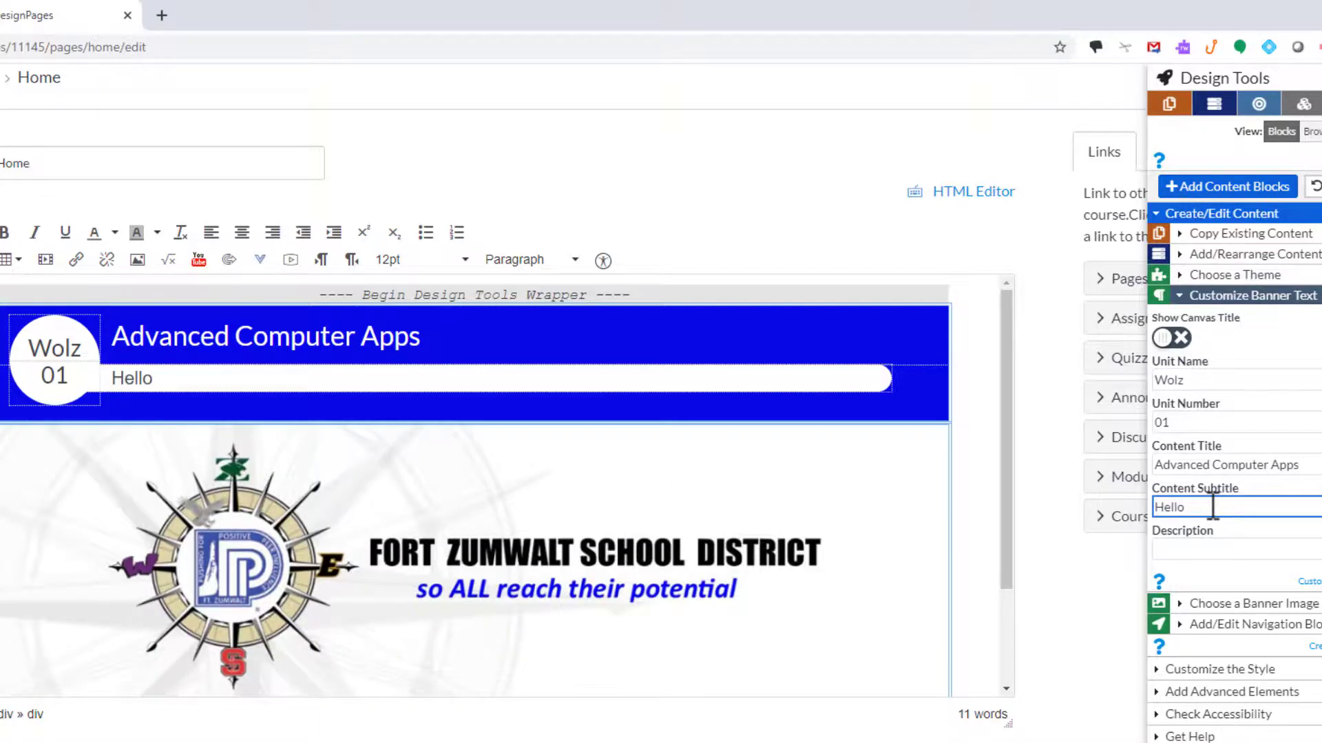
{"action": "type", "text": ", and wewl"}
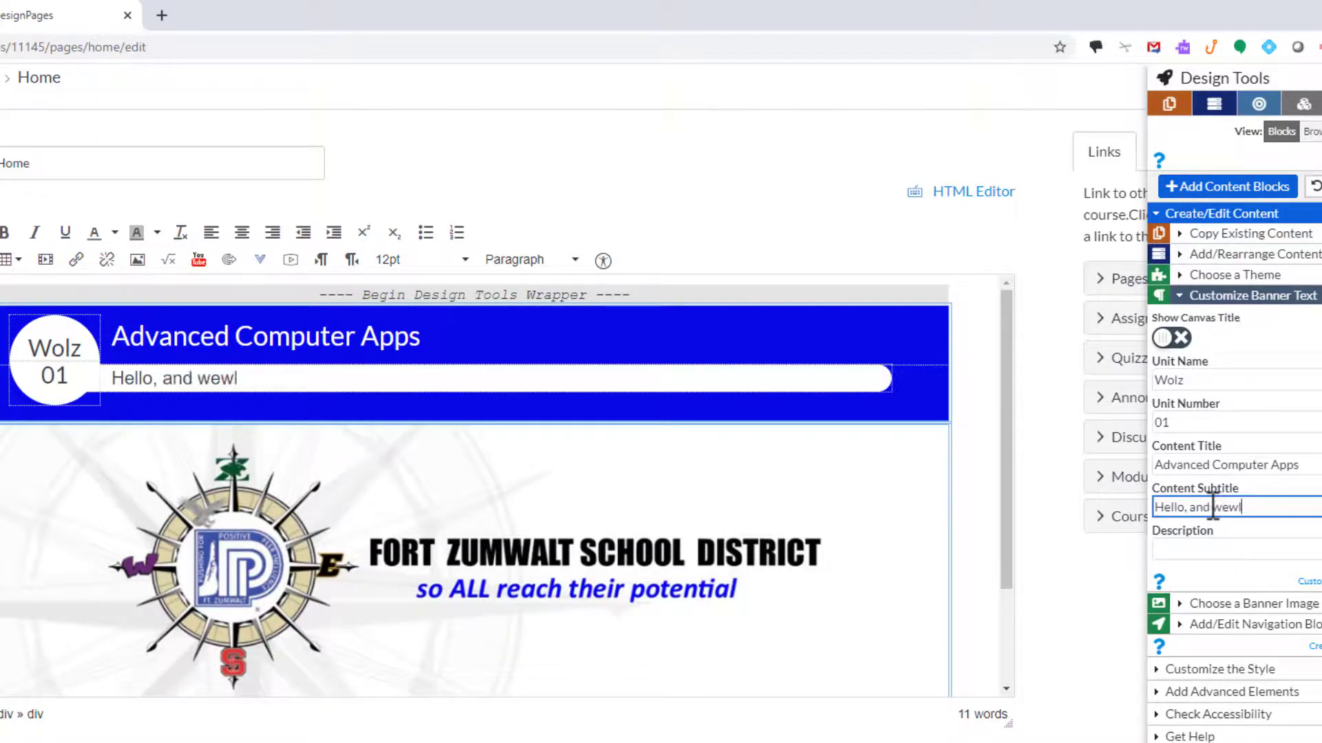
{"action": "key", "text": "BackSpace"}
{"action": "key", "text": "BackSpace"}
{"action": "type", "text": "lcome"}
{"action": "left_click_drag", "start_coordinate": [1307, 507], "coordinate": [1139, 498]}
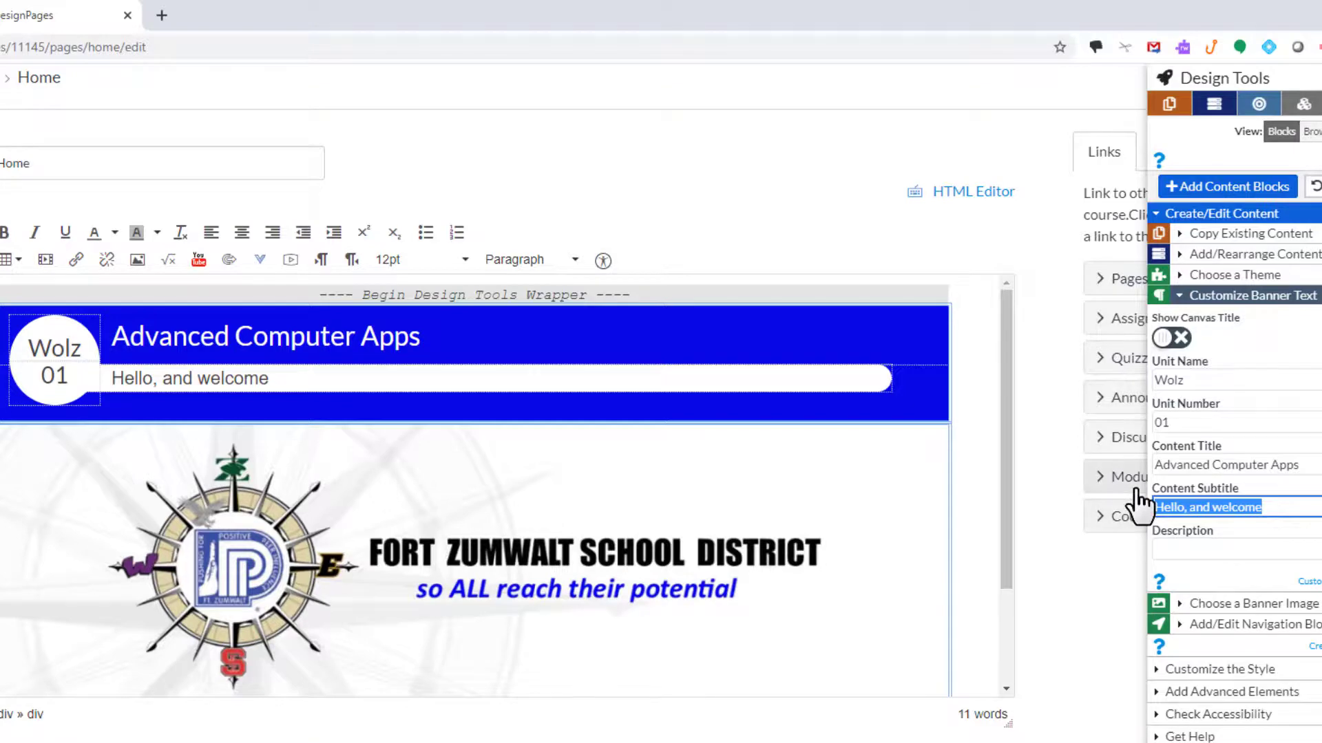
{"action": "key", "text": "BackSpace"}
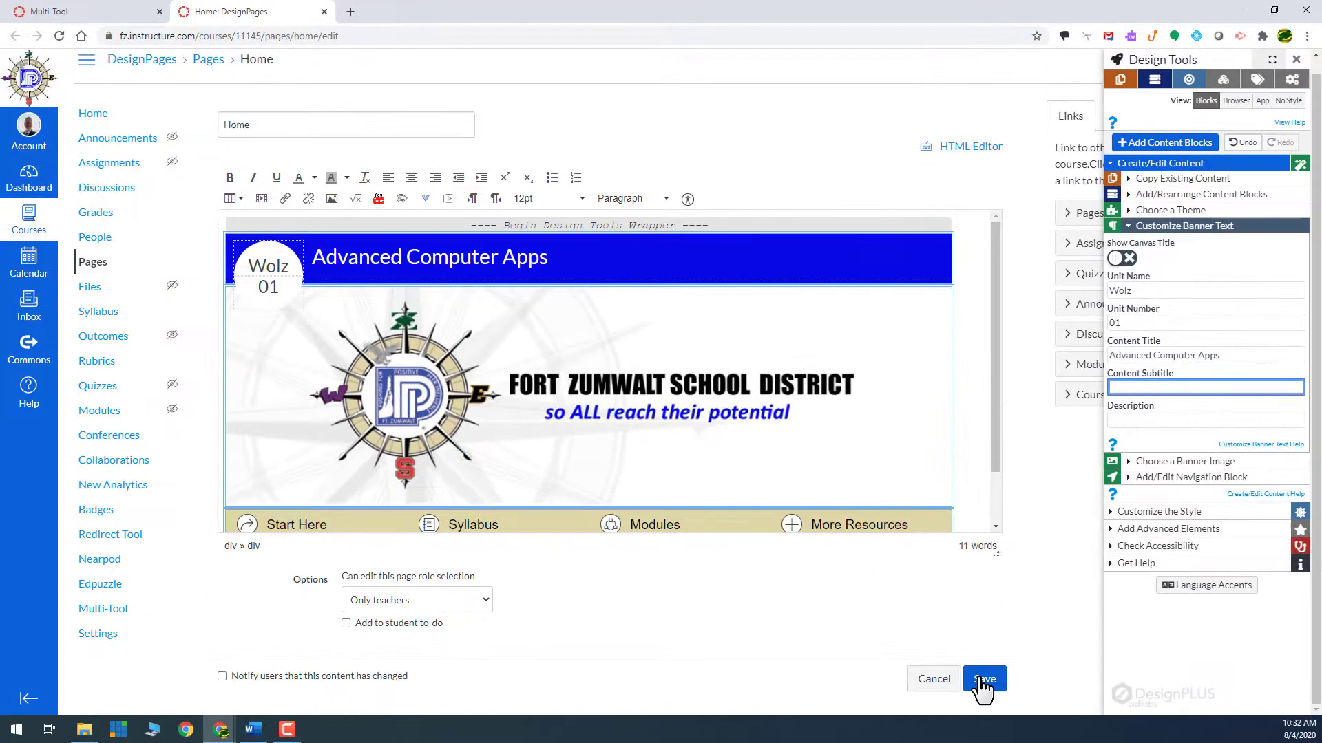
- Save the edited front page and set the course home page to Pages Front Page
{"action": "left_click", "coordinate": [984, 703]}
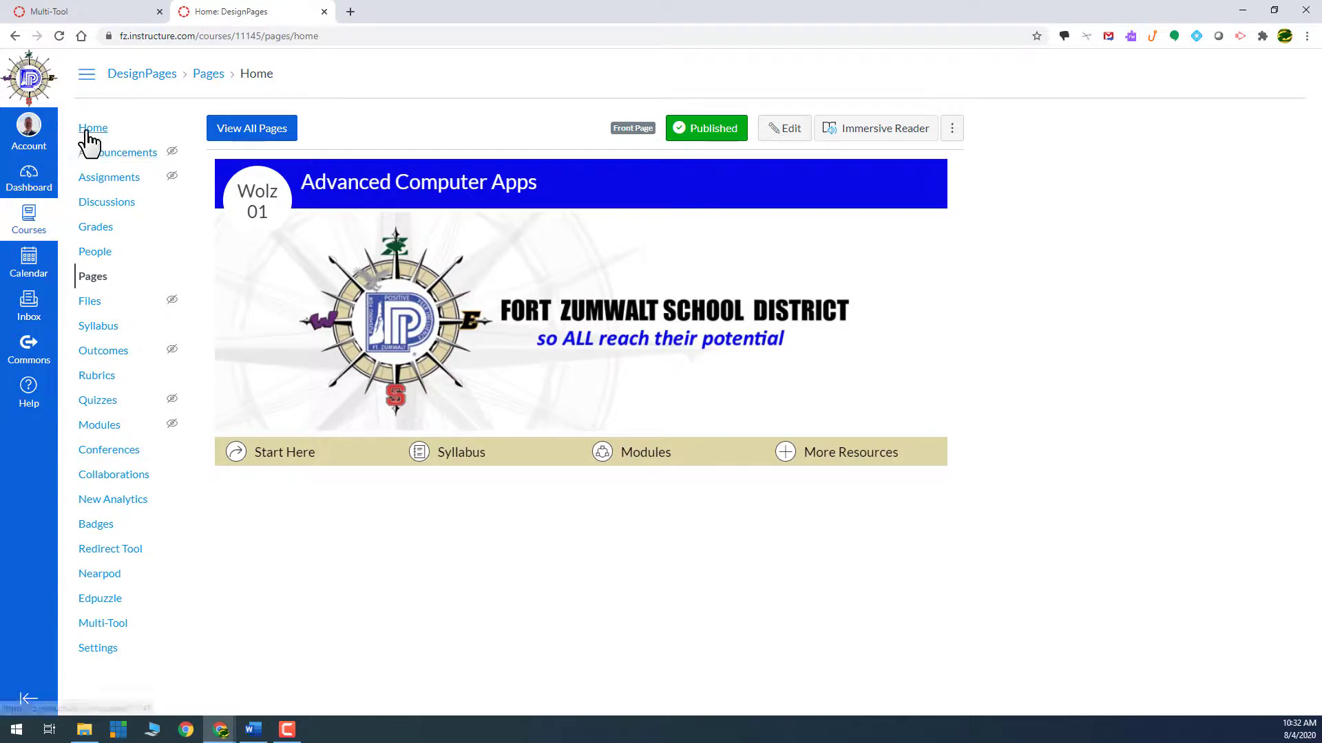
{"action": "left_click", "coordinate": [87, 134]}
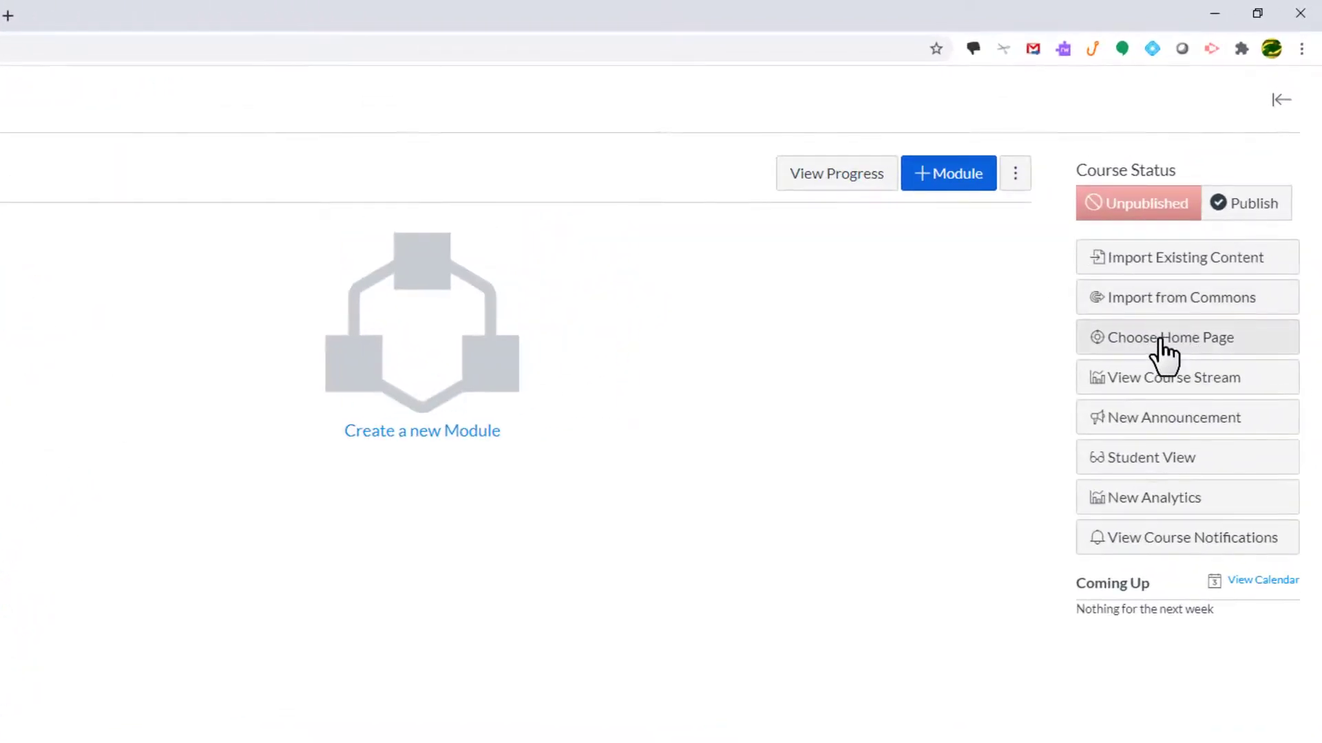
{"action": "left_click", "coordinate": [1162, 341]}
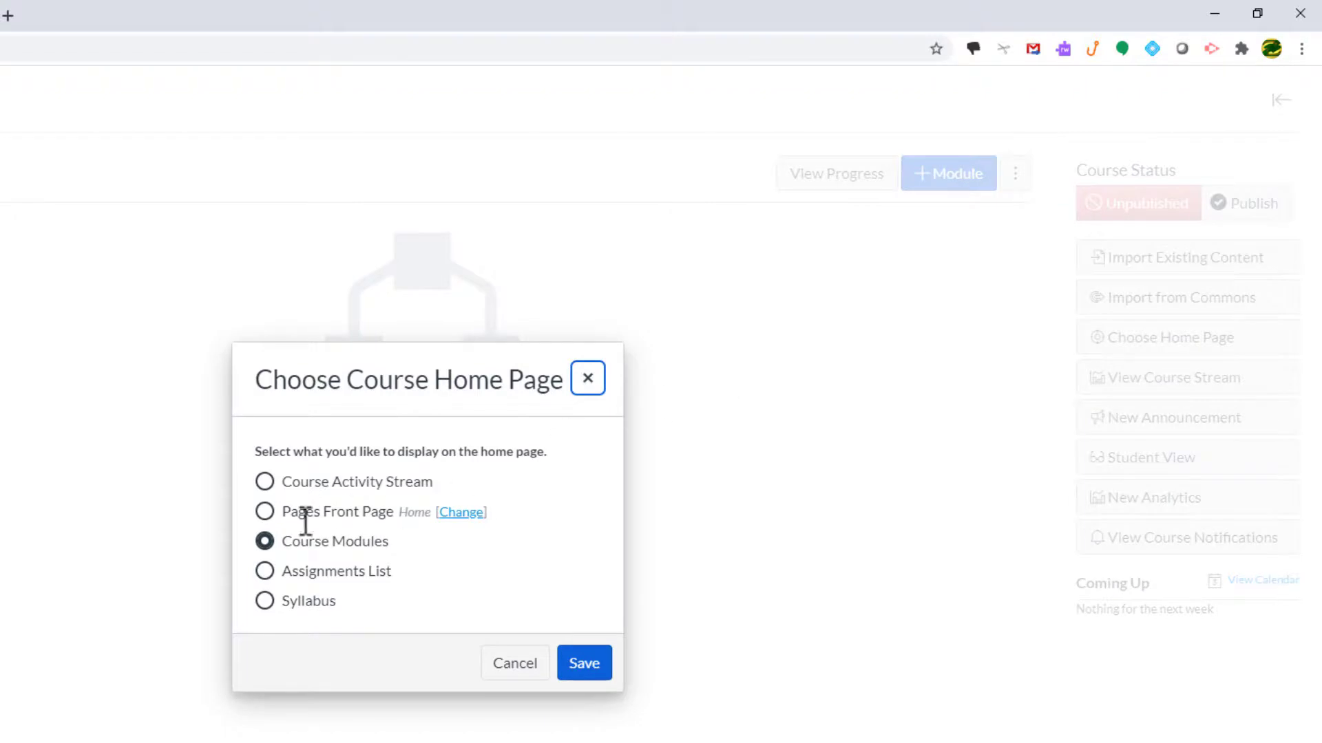
{"action": "left_click", "coordinate": [264, 511]}
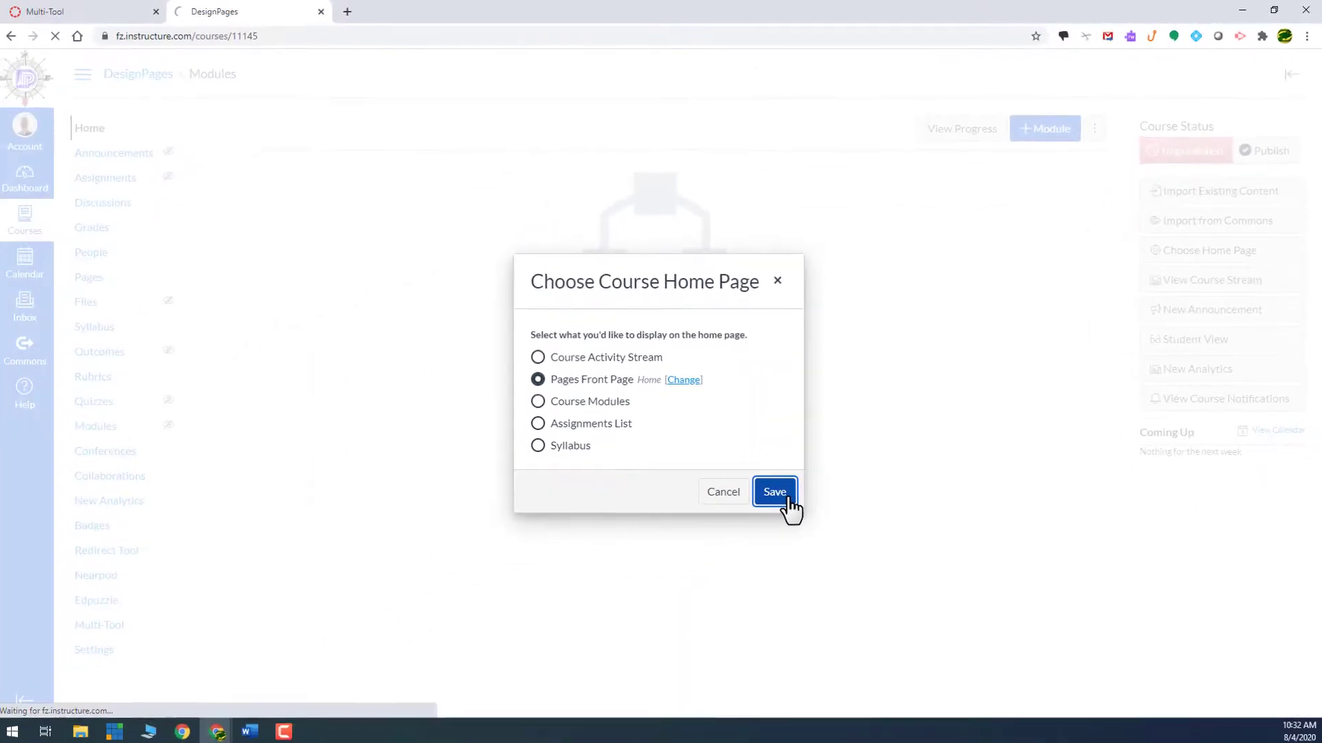
{"action": "left_click", "coordinate": [597, 672]}
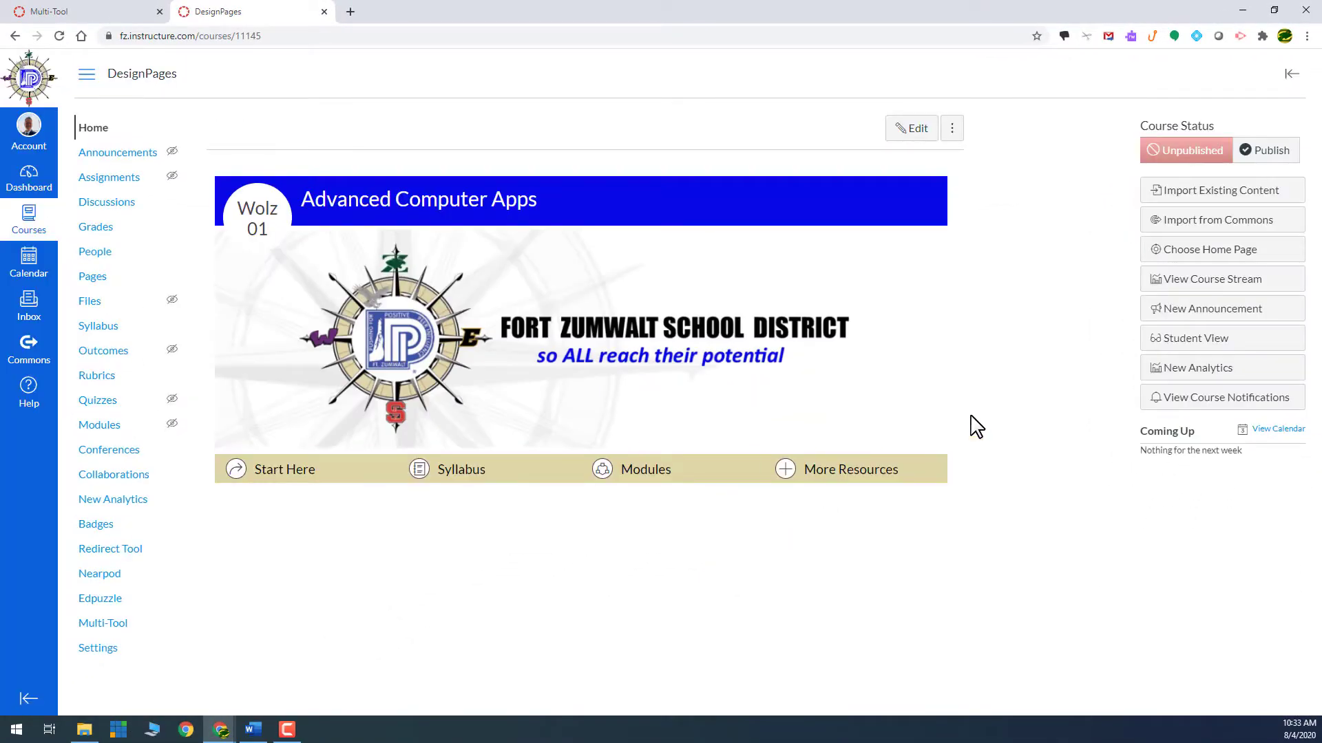